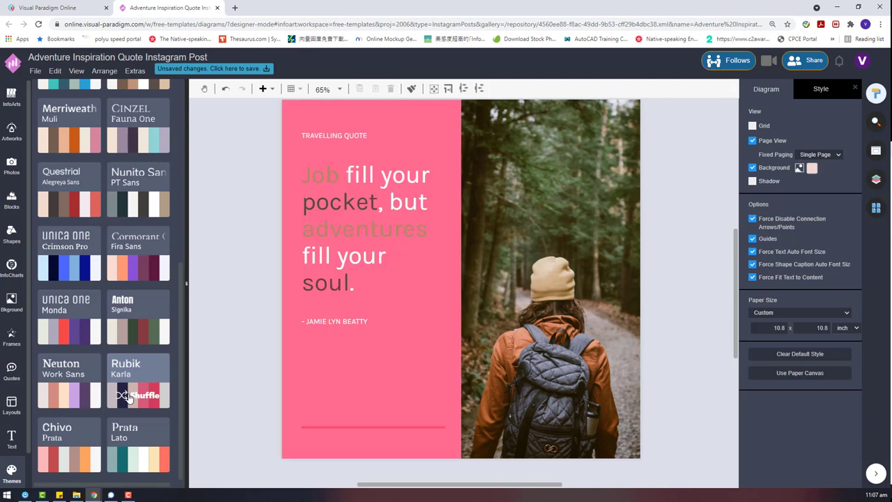
Shuffle through color variations of the Rubik and Karla theme on the quote post.
left_click(128, 397)
left_click(128, 397)
left_click(127, 397)
left_click(127, 396)
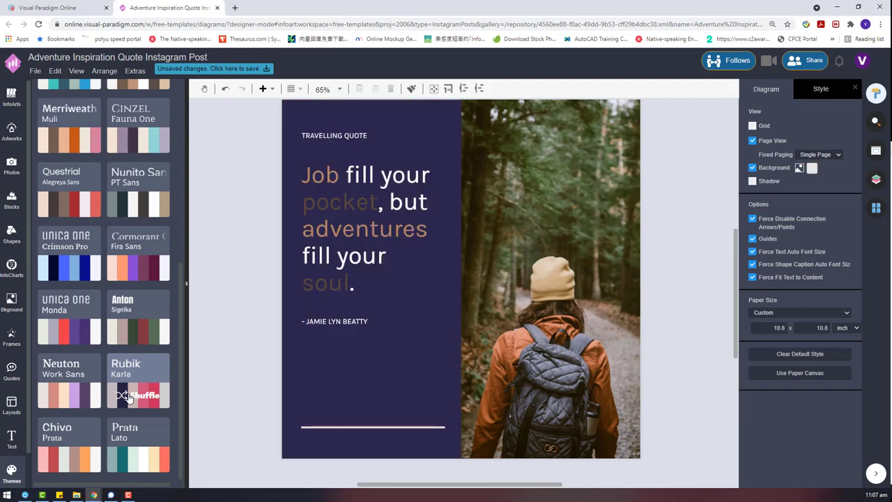
left_click(128, 396)
Shuffle through color variations of the Neuton and Work Sans theme on the quote post.
left_click(69, 396)
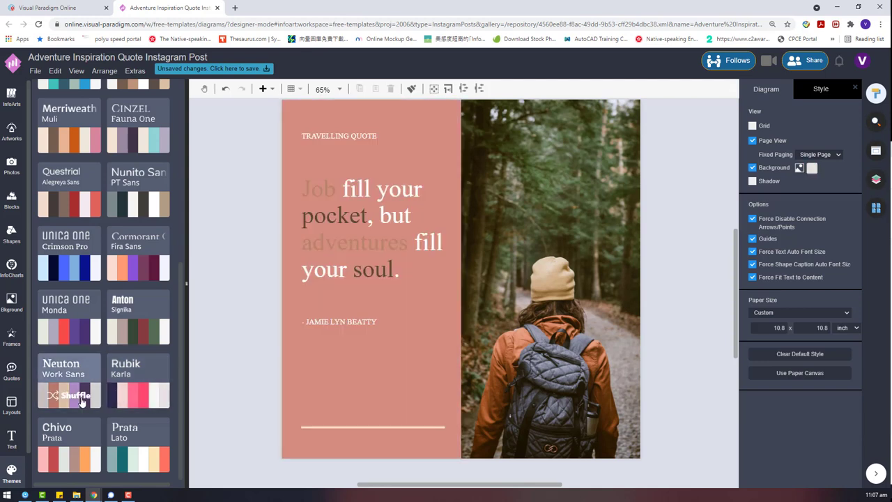
left_click(69, 396)
left_click(68, 396)
left_click(69, 397)
Apply the Chivo and Prata theme and shuffle its colors until the text panel is red with a pink page background.
left_click(71, 455)
left_click(70, 454)
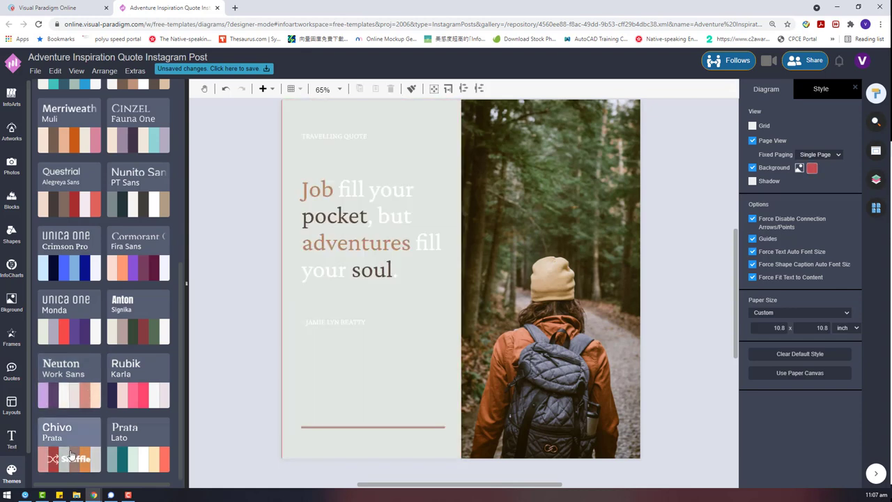
left_click(70, 454)
left_click(71, 454)
left_click(71, 454)
left_click(70, 454)
left_click(70, 454)
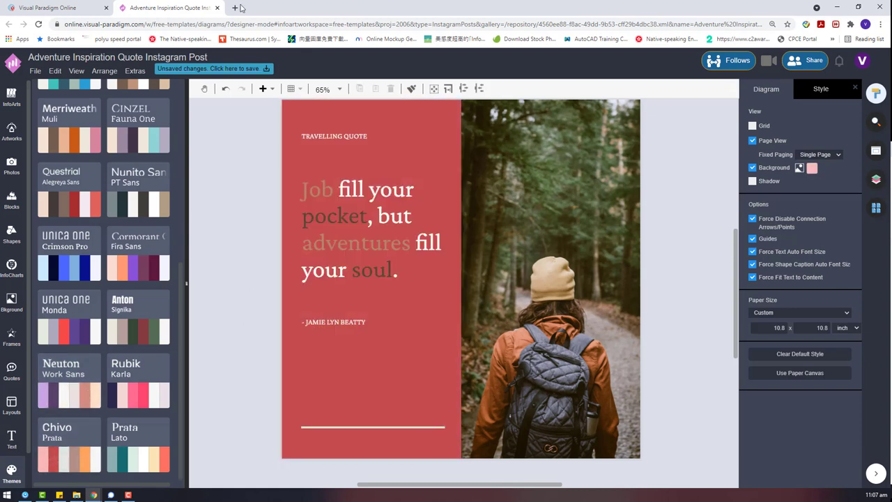
Move the red panel with all of its quote text off the page, to the left of it.
scroll(415, 287, "down", 4)
left_click_drag(322, 177, 428, 299)
left_click_drag(390, 266, 297, 270)
left_click(383, 337)
left_click_drag(383, 336, 290, 331)
Move the thin decorative line and the hiker photo off the page, leaving it empty.
left_click(400, 338)
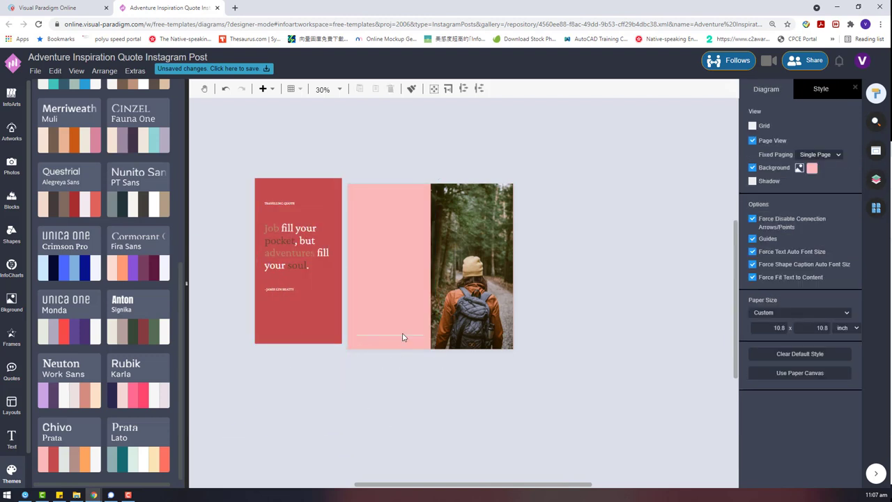
left_click_drag(398, 339, 293, 374)
left_click_drag(460, 327, 639, 314)
left_click(549, 336)
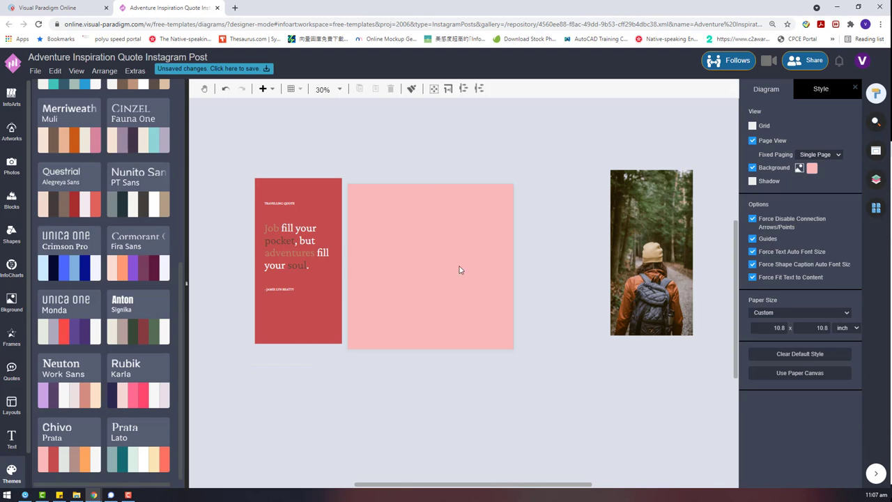
Insert a small square photo frame from the frames library.
left_click(11, 335)
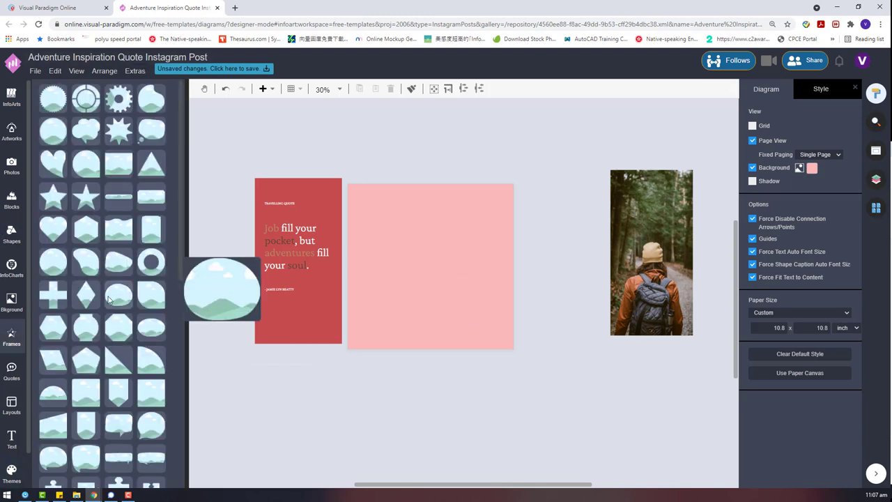
scroll(156, 355, "down", 2)
left_click(156, 356)
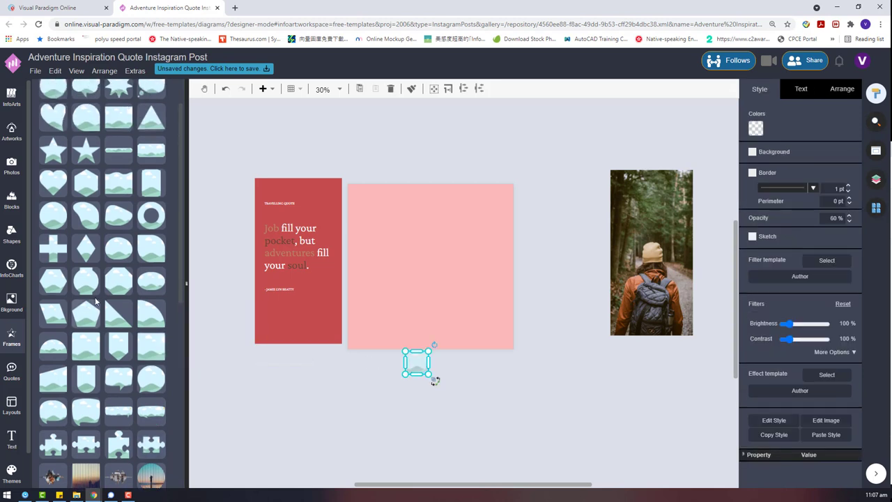
Place the four-hexagon frame design near the top of the page and separate the hexagons from its room background.
scroll(46, 319, "down", 3)
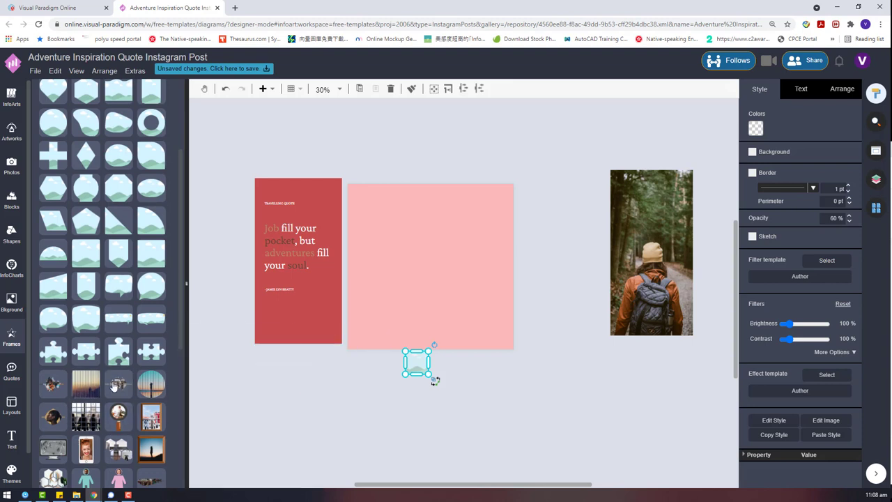
left_click_drag(119, 450, 479, 318)
left_click_drag(443, 277, 444, 222)
left_click(226, 240)
right_click(444, 221)
left_click(489, 358)
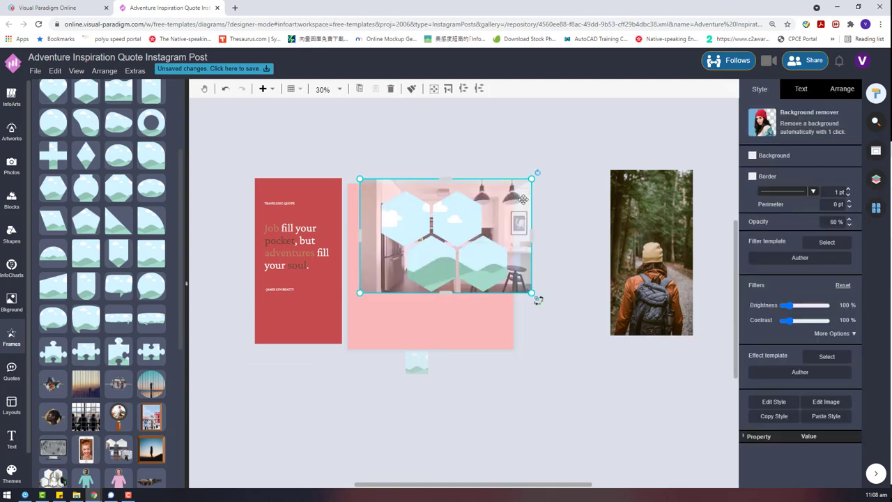
Delete the room background picture and the hiker photo.
left_click(550, 175)
left_click(645, 242)
key("Delete")
Search the photo library for "book" and browse the results.
left_click(4, 160)
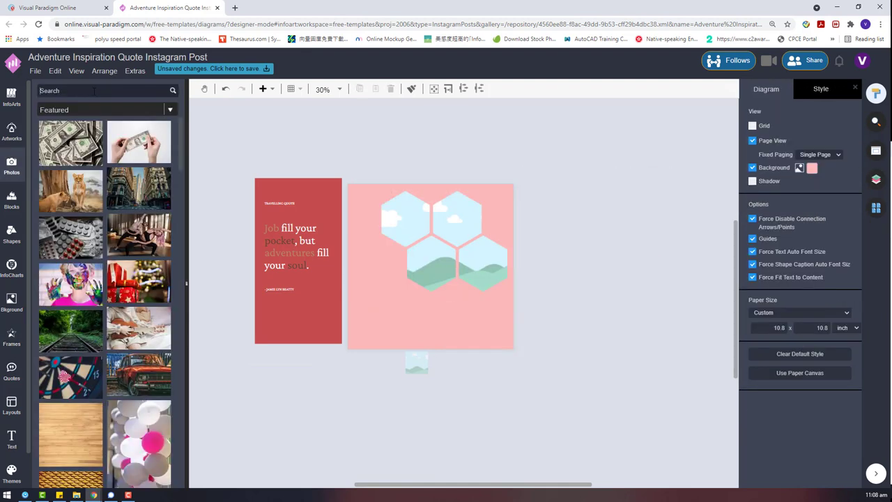
key("Return")
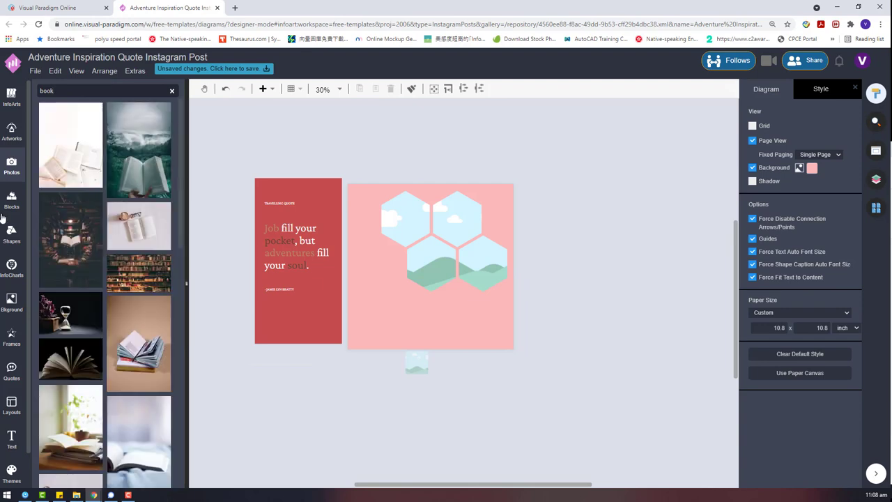
scroll(149, 283, "down", 4)
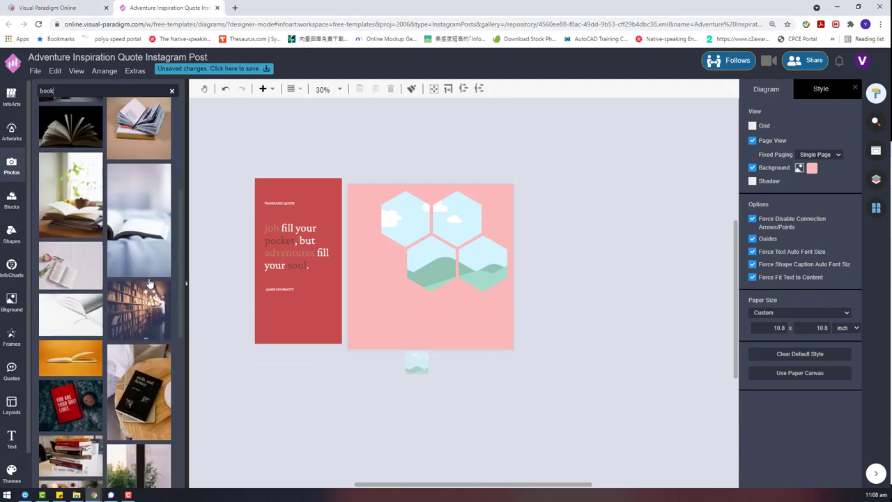
scroll(149, 283, "down", 3)
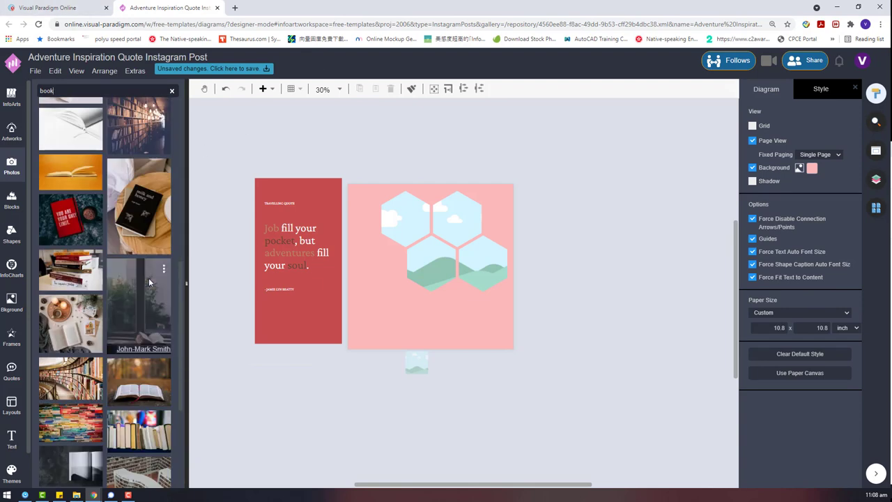
Add the window book photo, the open book with flowers and teacup, and the blue glowing globe photo to the canvas.
left_click(153, 328)
scroll(147, 330, "down", 3)
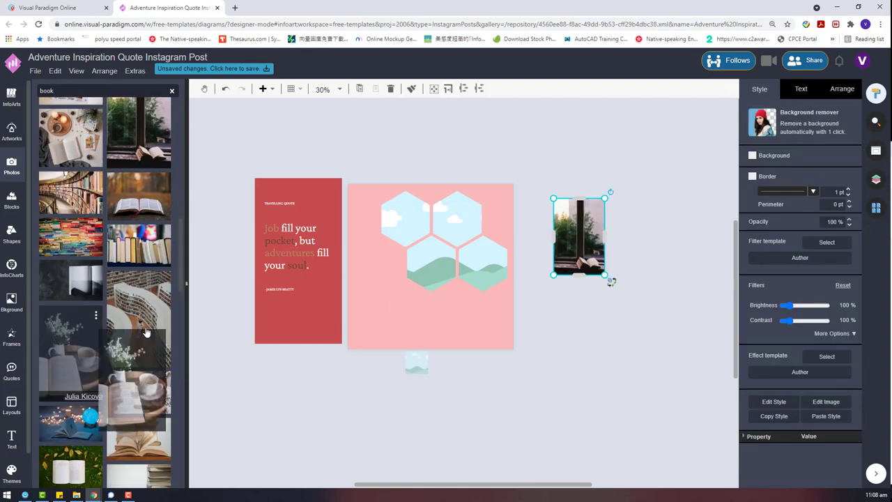
left_click_drag(146, 330, 404, 308)
left_click_drag(50, 416, 574, 288)
Delete the window book photo and the flowers and teacup photo, keeping the globe photo.
left_click(555, 240)
key("Delete")
left_click(409, 343)
key("Delete")
Enlarge the globe photo over the top of the page and place it behind the hexagon frame.
left_click_drag(573, 319, 578, 398)
left_click_drag(445, 335, 434, 219)
left_click(487, 282)
right_click(485, 283)
mouse_move(530, 402)
left_click(717, 404)
left_click(605, 259)
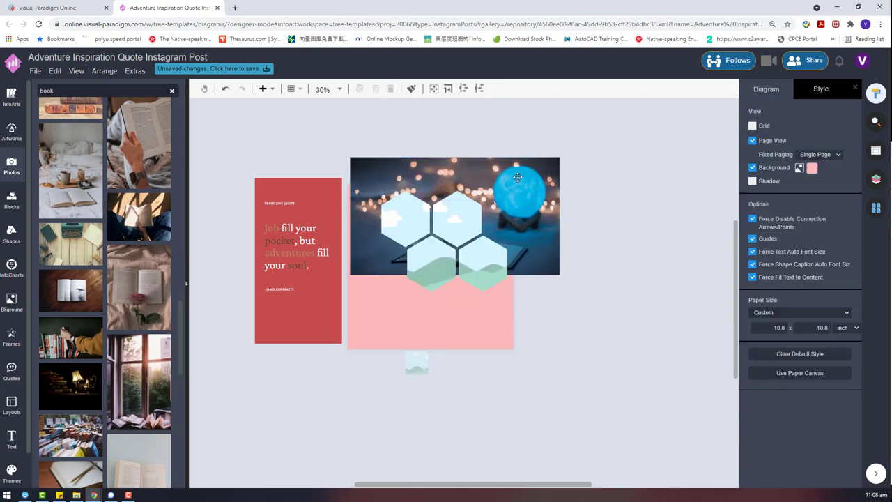
Reposition and slightly shrink the globe photo, and crop it to the hexagon frame.
left_click_drag(517, 177, 478, 196)
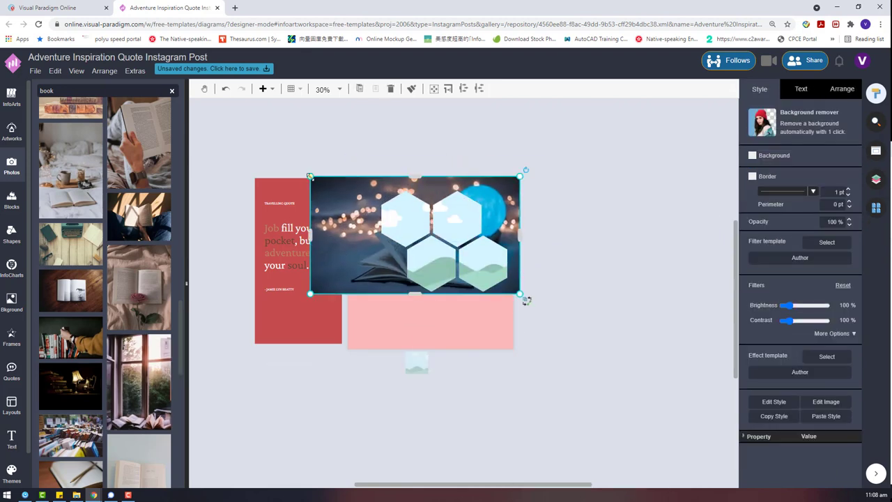
left_click_drag(310, 176, 329, 187)
right_click(400, 243)
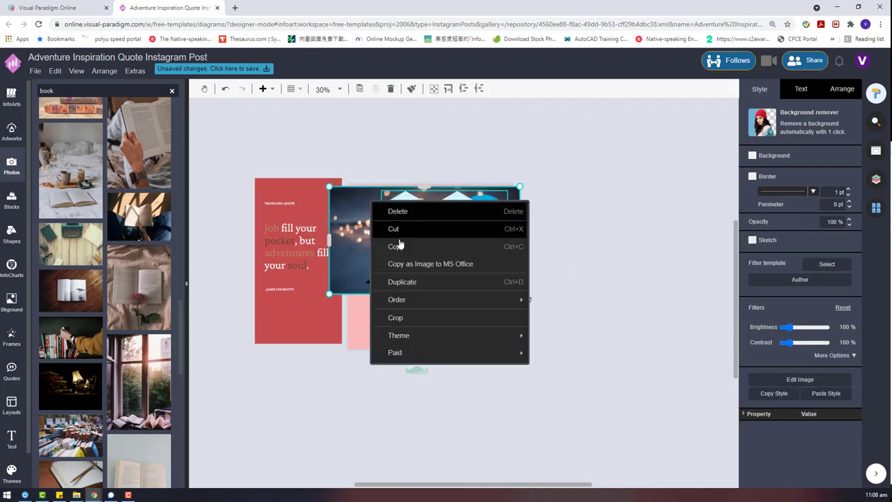
left_click(399, 237)
Delete the hexagon-cropped globe photo from the page.
scroll(105, 373, "down", 3)
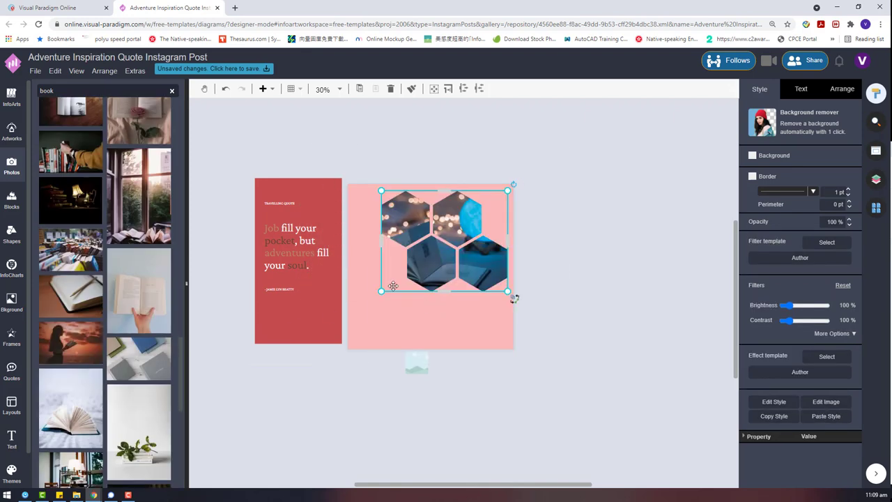
right_click(429, 267)
scroll(77, 279, "down", 2)
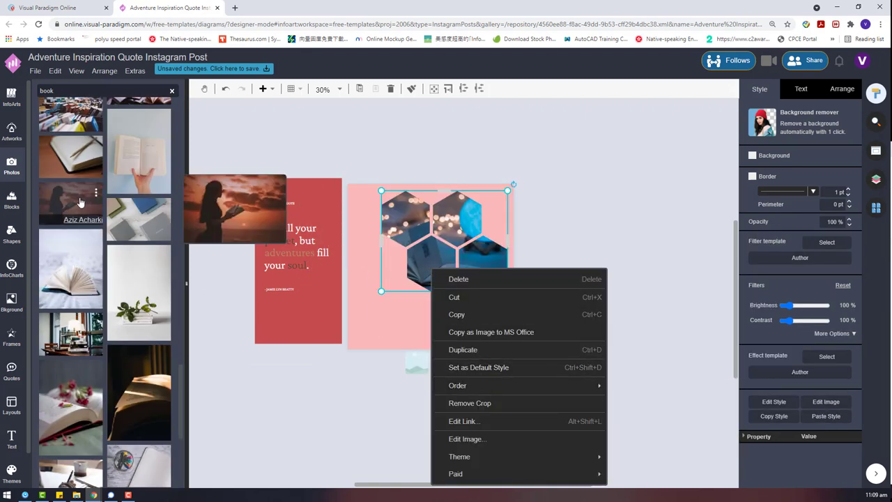
left_click(449, 211)
key("Delete")
Move the small frame onto the page and stretch it into a full-width band across the lower half.
left_click_drag(414, 361, 503, 320)
left_click_drag(389, 316, 393, 297)
left_click_drag(509, 308, 514, 311)
left_click(529, 299)
left_click_drag(353, 303, 353, 304)
Add the sunset photo of a woman reading a book and enlarge it well beyond the frame's size.
left_click_drag(71, 202, 447, 226)
key("ctrl+z")
left_click_drag(86, 199, 649, 249)
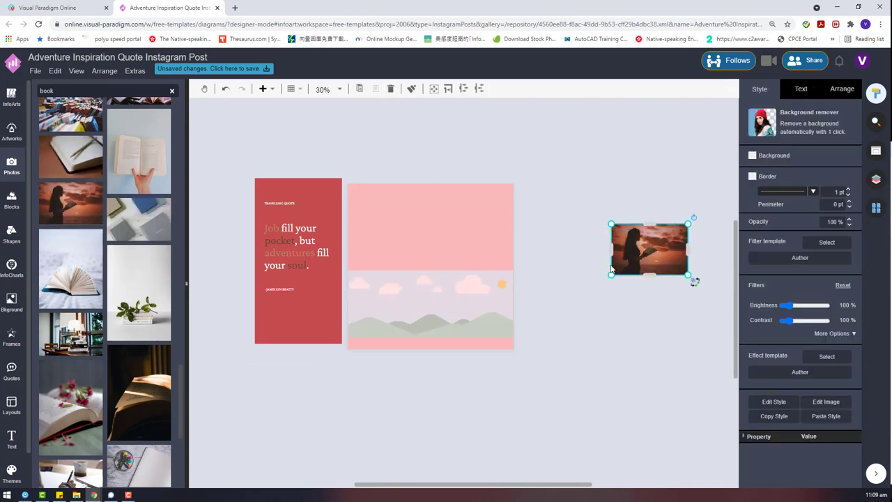
left_click_drag(611, 274, 475, 367)
left_click_drag(523, 310, 513, 307)
Stack the full-width frame above the sunset photo and position the photo underneath it.
left_click(443, 313)
right_click(443, 314)
mouse_move(487, 406)
left_click(653, 409)
left_click_drag(640, 286, 523, 305)
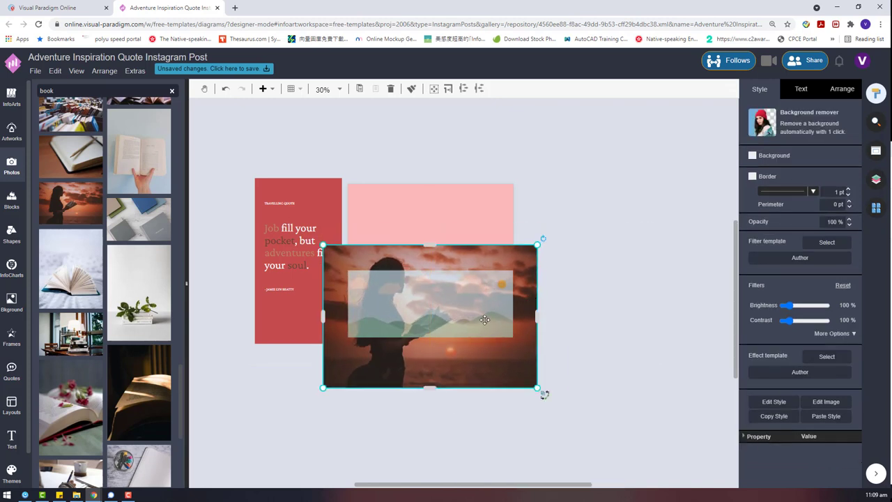
Crop the sunset photo to the shape of the full-width frame.
left_click(484, 318, "shift")
right_click(484, 319)
left_click(509, 437)
left_click(370, 188)
Set the page background to the same red as the text panel.
left_click(330, 191)
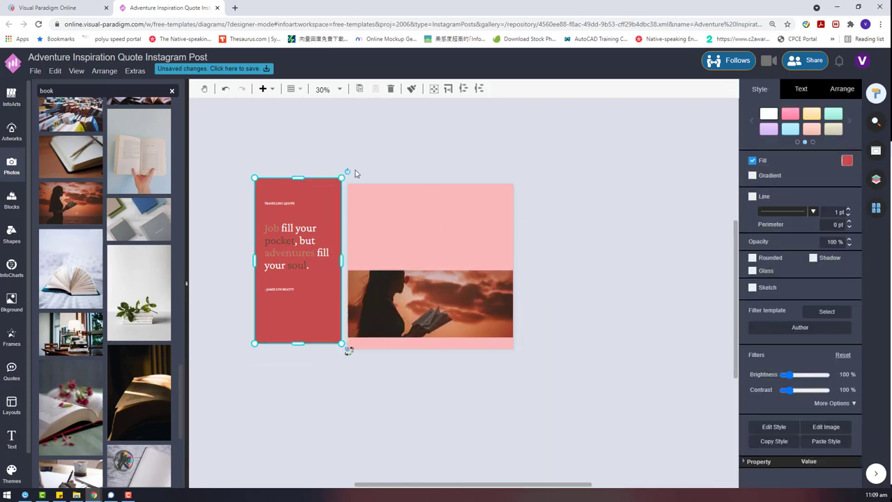
left_click(847, 163)
left_click(512, 202)
left_click(812, 168)
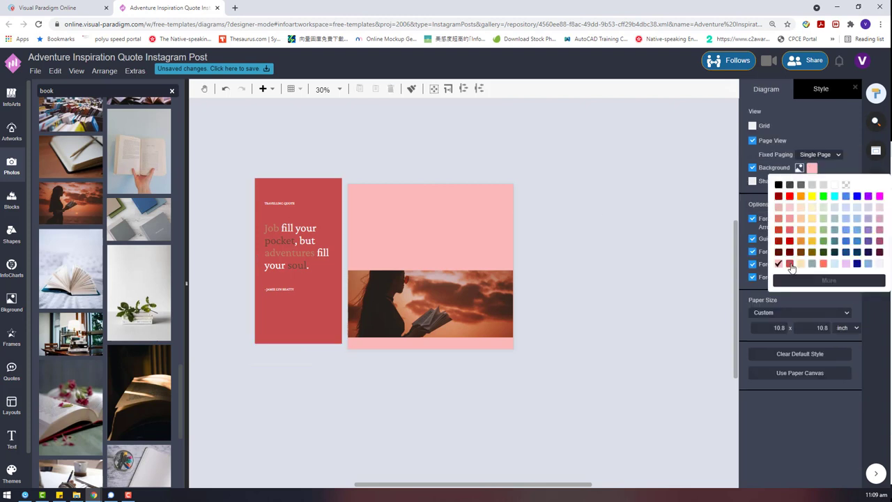
left_click(791, 268)
Apply a pink color overlay to the cropped sunset photo and reduce it to a subtle strength.
left_click(440, 305)
left_click(835, 334)
left_click(784, 429)
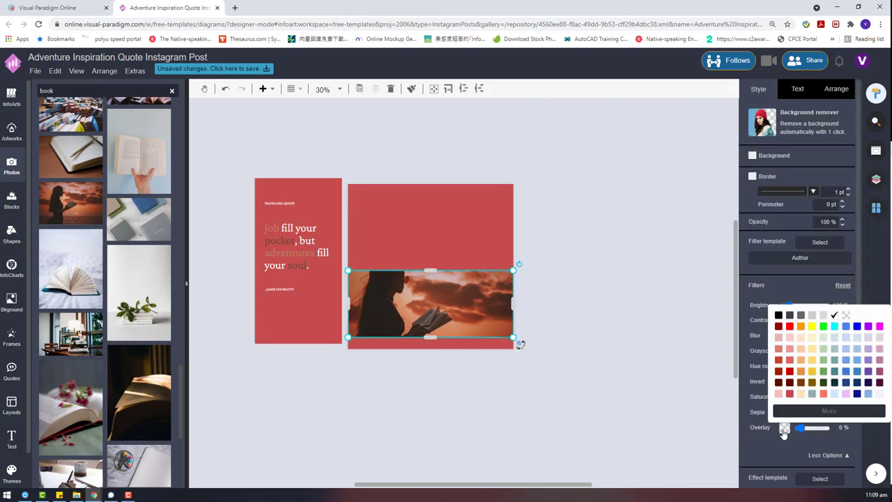
left_click(779, 337)
left_click_drag(801, 428, 805, 431)
left_click(603, 334)
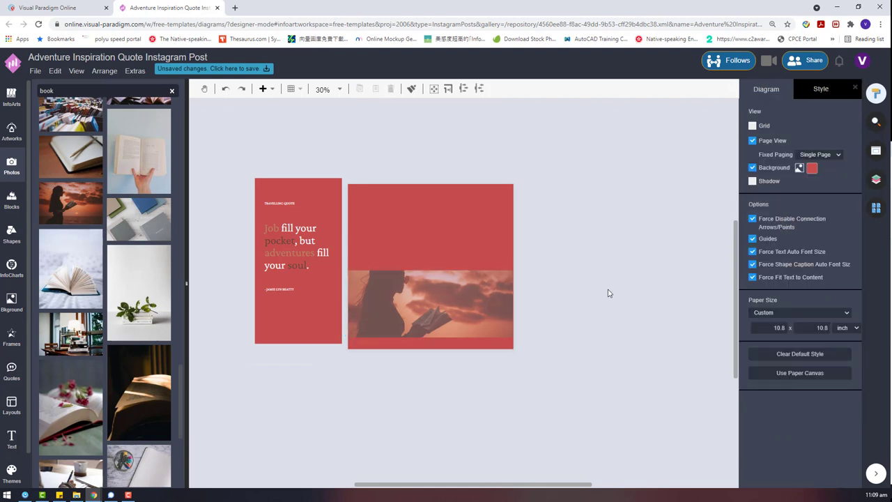
key("ctrl+z")
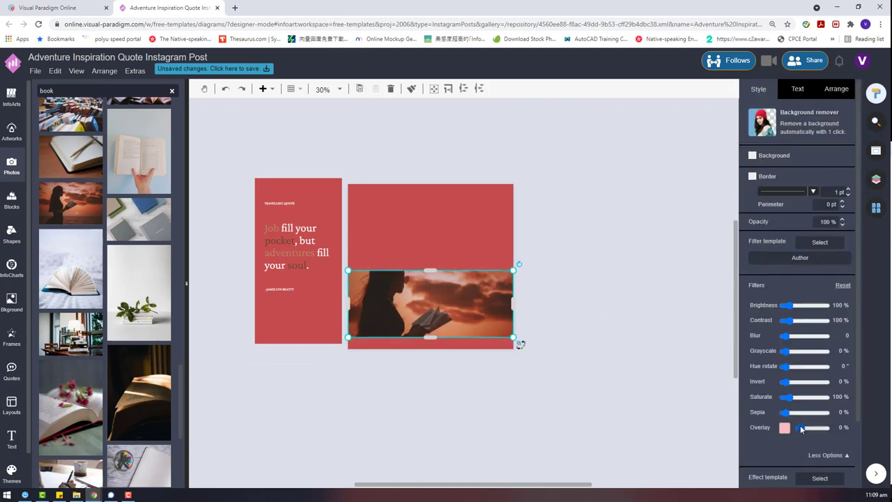
left_click(585, 371)
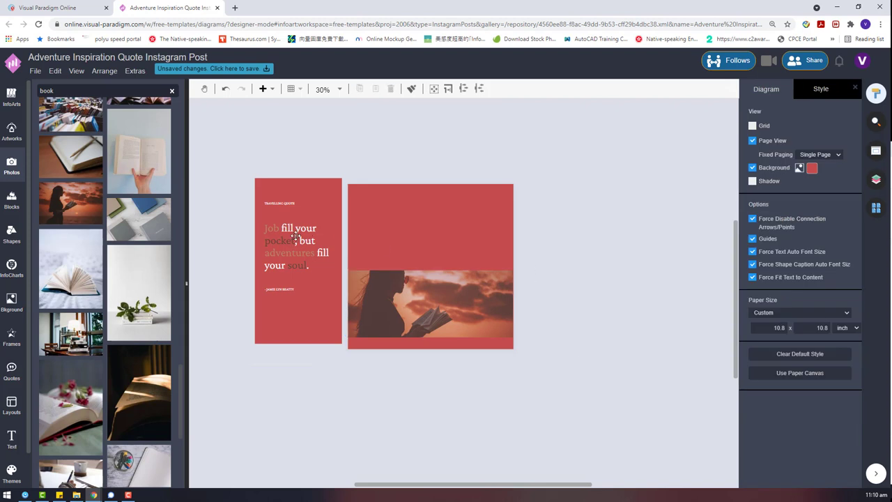
Move the quote text from the panel onto the page above the photo, widening its box to fit two lines.
left_click_drag(296, 237, 634, 245)
left_click(278, 202)
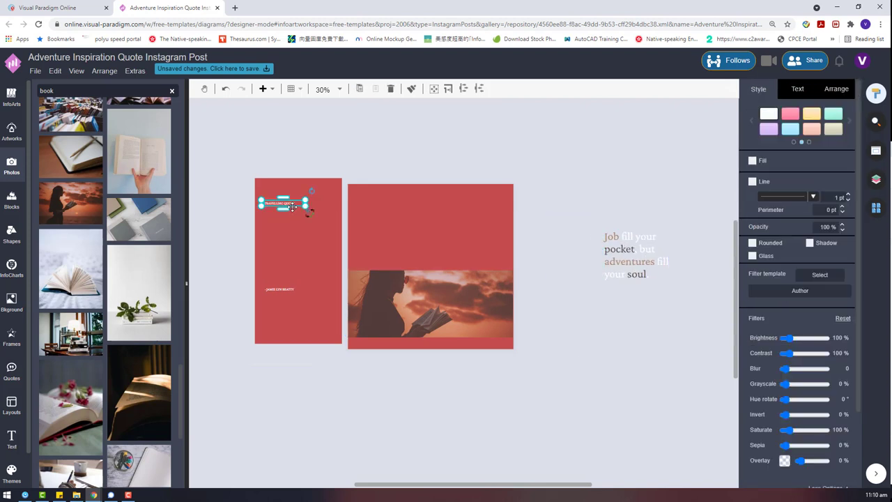
left_click(622, 241)
left_click_drag(604, 256, 560, 257)
left_click_drag(615, 222, 615, 259)
left_click_drag(578, 280, 390, 249)
left_click(465, 231)
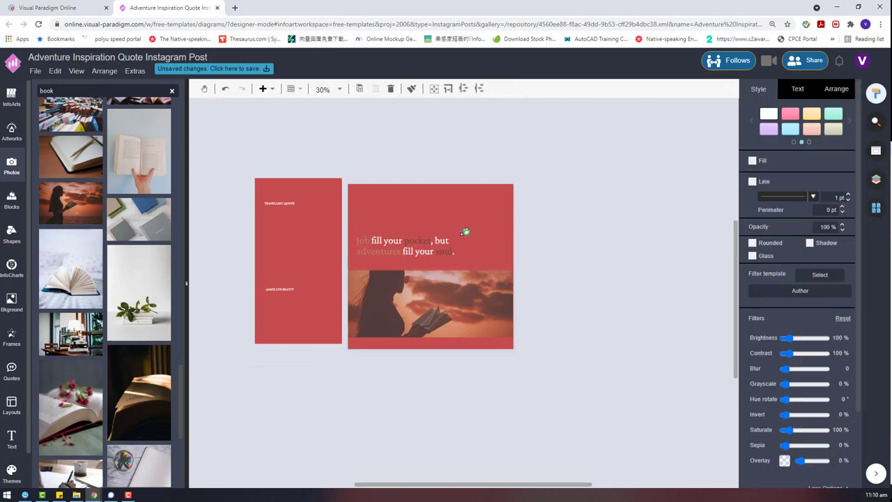
Resize the quote text box so it wraps onto three lines and position it in the page's red upper area.
left_click_drag(448, 248, 448, 217)
left_click_drag(424, 235, 425, 245)
left_click_drag(491, 245, 460, 244)
left_click_drag(420, 224, 422, 231)
Place the author line directly beneath the quote and shift both texts slightly down and to the left.
left_click_drag(289, 289, 400, 254)
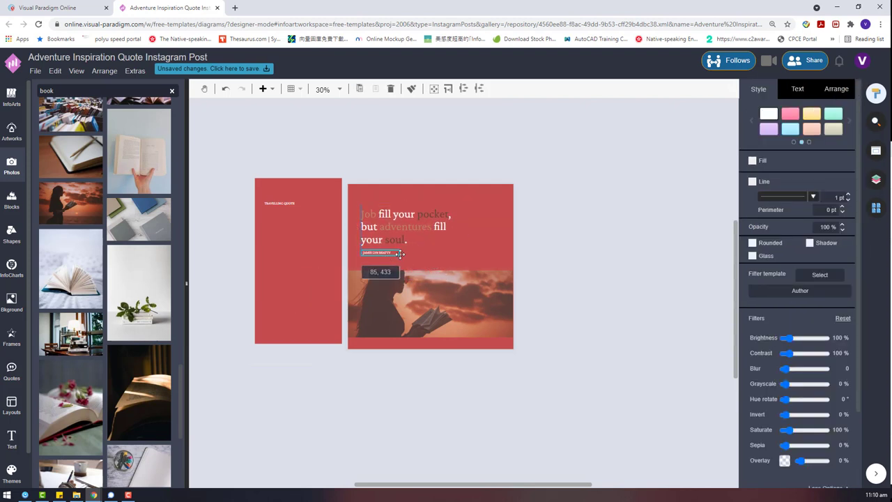
left_click(513, 255)
left_click_drag(572, 274, 346, 186)
left_click_drag(404, 222, 402, 226)
Move the "TRAVELLING QUOTE" heading directly above the quote and delete the empty red panel.
left_click_drag(291, 203, 385, 211)
left_click(269, 222)
key("Delete")
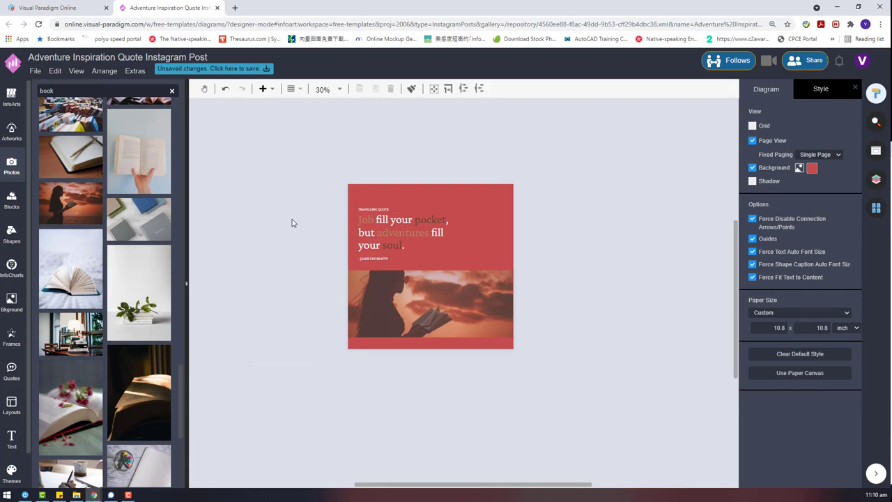
Shift the heading, quote and author line together slightly upward.
left_click_drag(311, 164, 557, 272)
left_click_drag(404, 233, 404, 231)
left_click(558, 229)
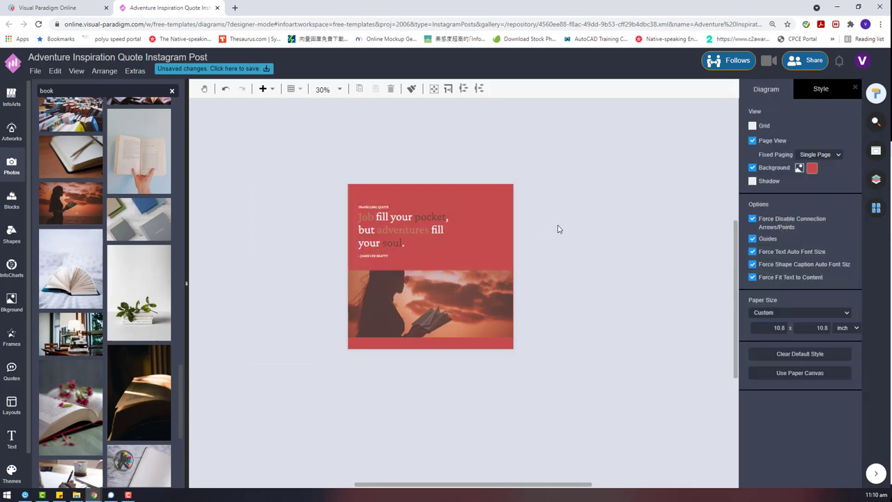
Raise the "TRAVELLING QUOTE" heading for more space above the quote and line up the author line with it.
left_click_drag(369, 206, 372, 199)
left_click(551, 223)
left_click(389, 256)
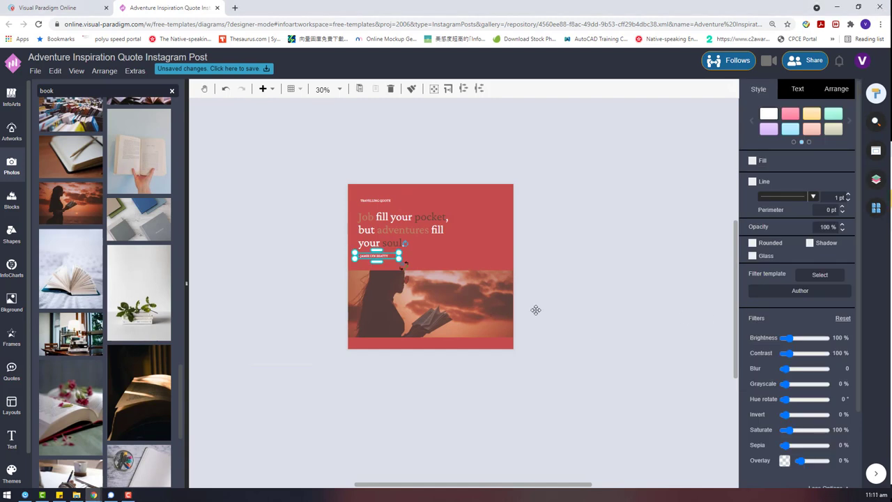
Brighten the sunset photo.
left_click(513, 339)
left_click(638, 291)
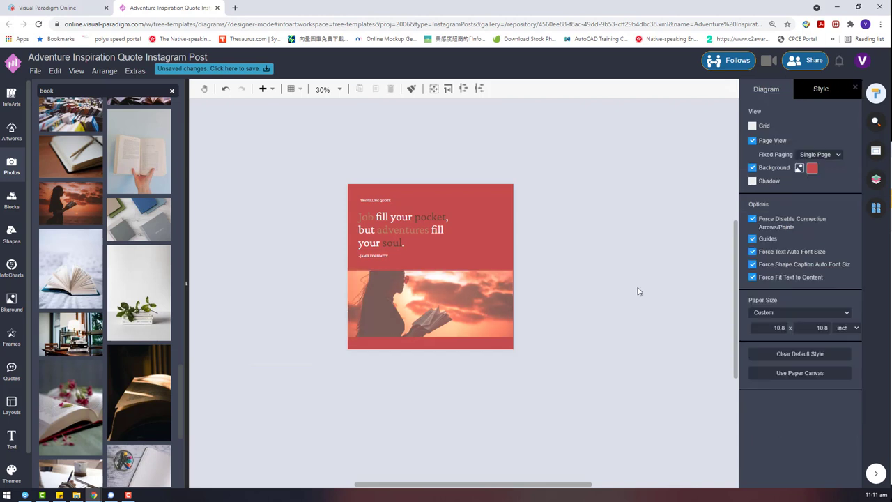
Replace the quote with “I have always imagined that Paradise will be a kind of library.” in a wider text box with a smaller font.
double_click(374, 221)
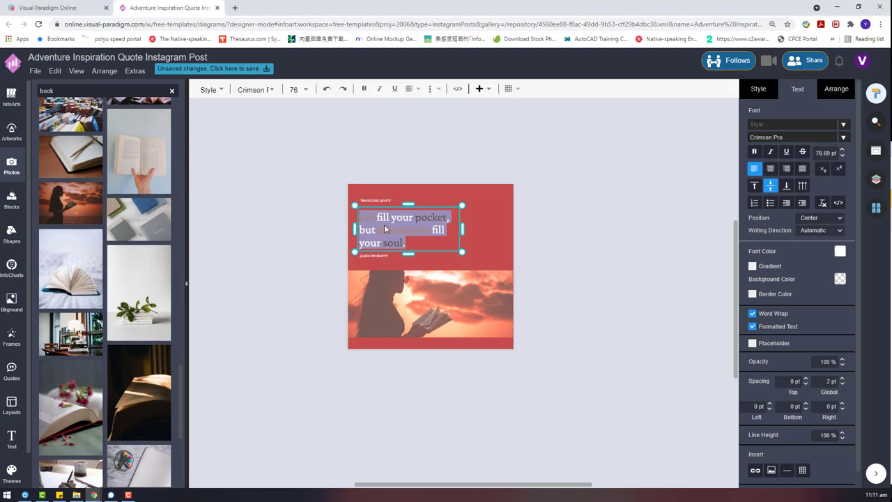
type("\"I have always imagined that Paradise will be a kind of library.\"")
left_click(459, 224)
left_click_drag(459, 233, 499, 236)
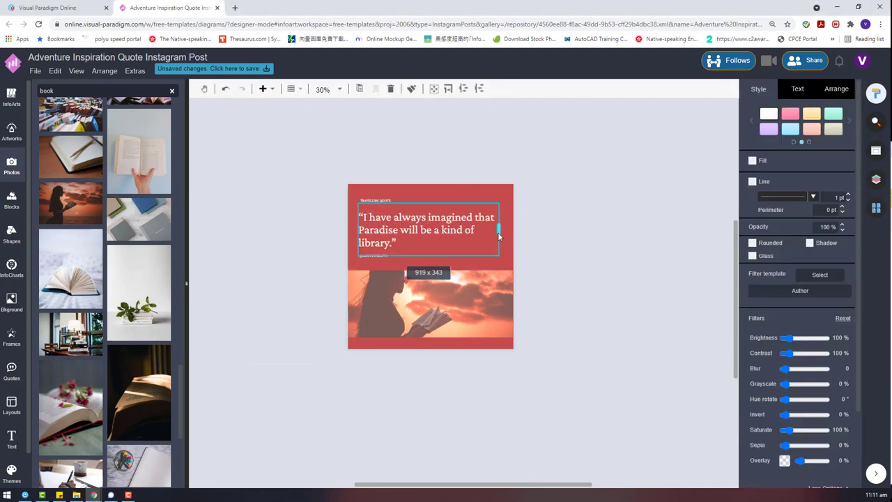
left_click(809, 94)
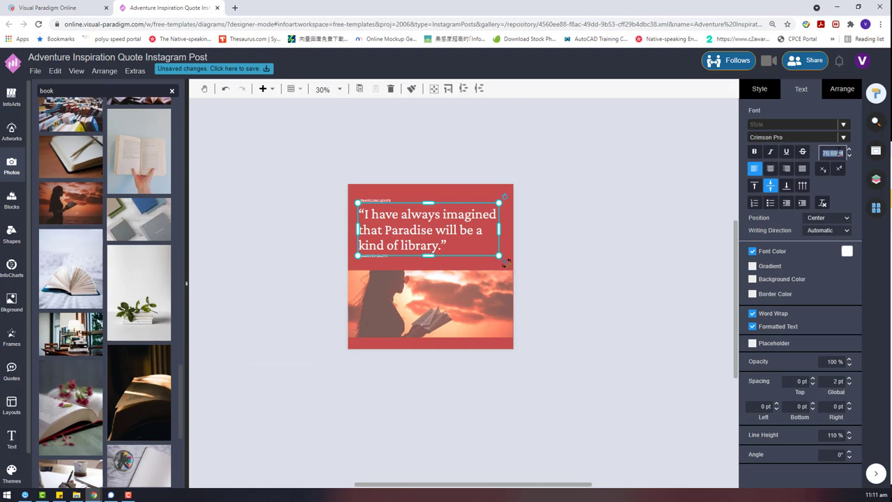
left_click(449, 258)
Enlarge the author line and the "TRAVELLING QUOTE" heading to about 38 pt, with the author line moved closer under the quote.
left_click(383, 256)
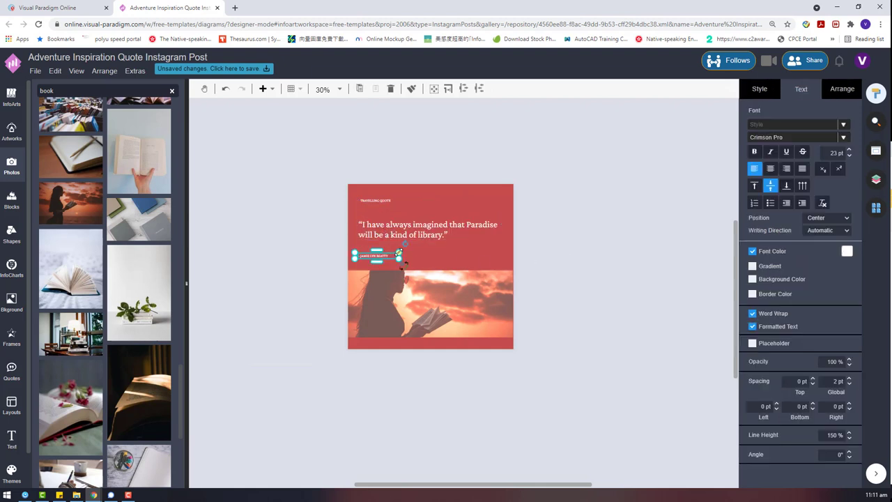
left_click_drag(401, 251, 382, 250)
left_click(424, 257)
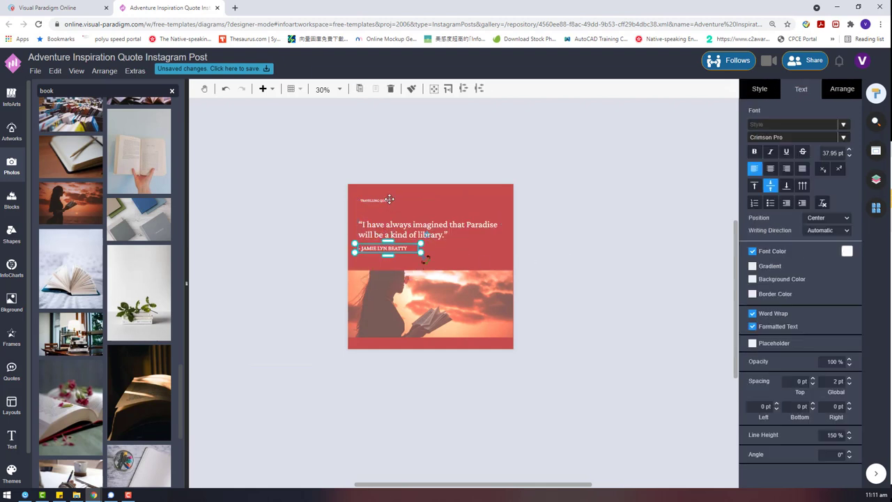
left_click(390, 200)
left_click_drag(401, 204, 411, 207)
left_click_drag(412, 207, 419, 209)
Left-align the heading, quote and author line with each other.
left_click_drag(550, 267, 382, 195)
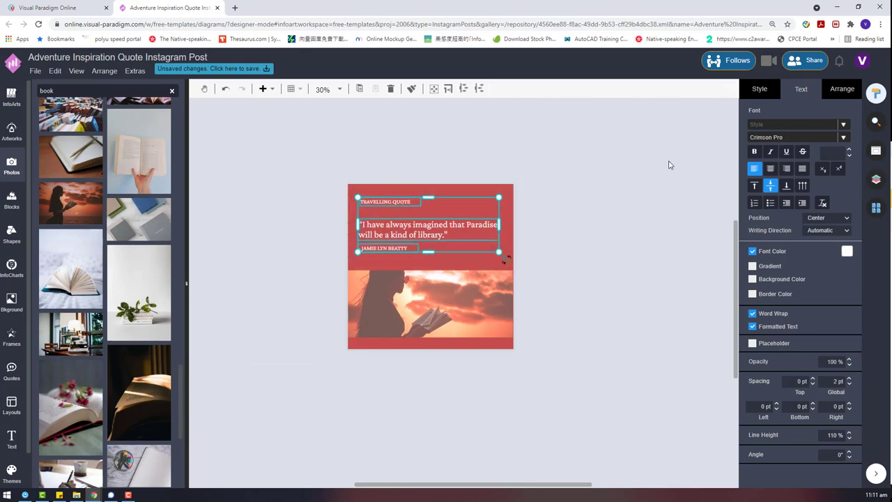
left_click(827, 89)
left_click(756, 371)
left_click(574, 246)
left_click(379, 248)
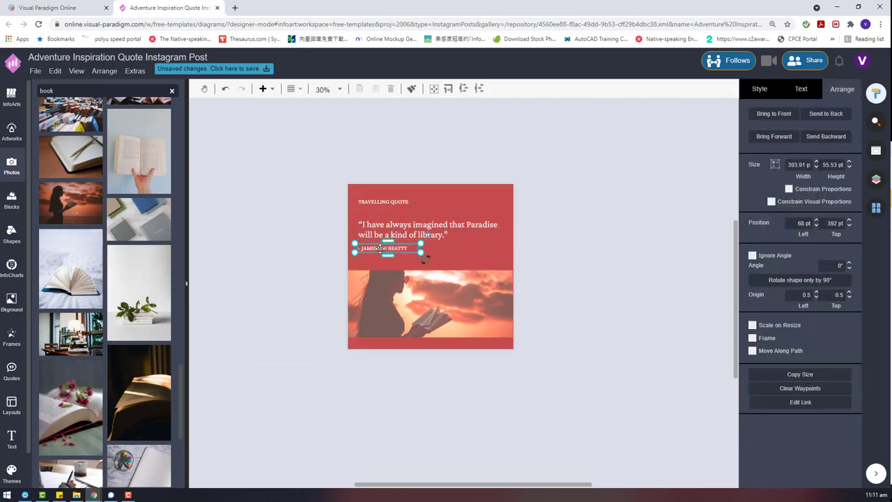
left_click(588, 256)
left_click(401, 204)
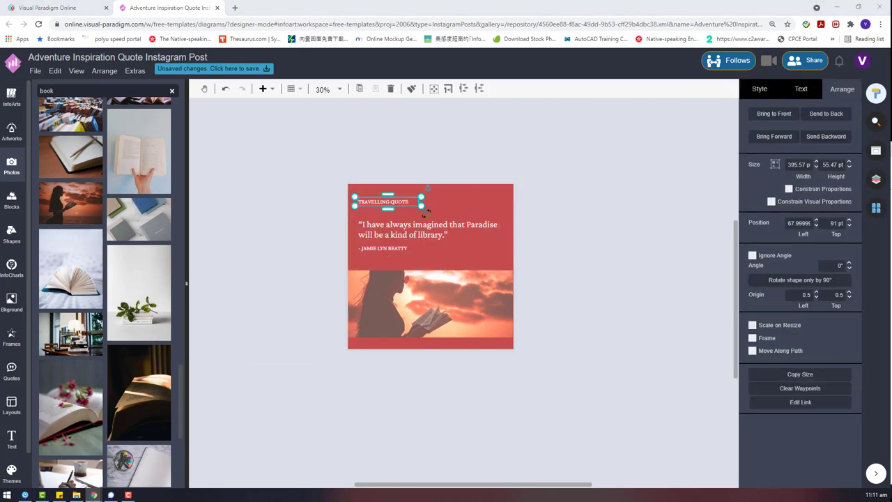
Try shuffling the Chivo and Prata theme colors, with red and coral font colors on the heading.
left_click(12, 473)
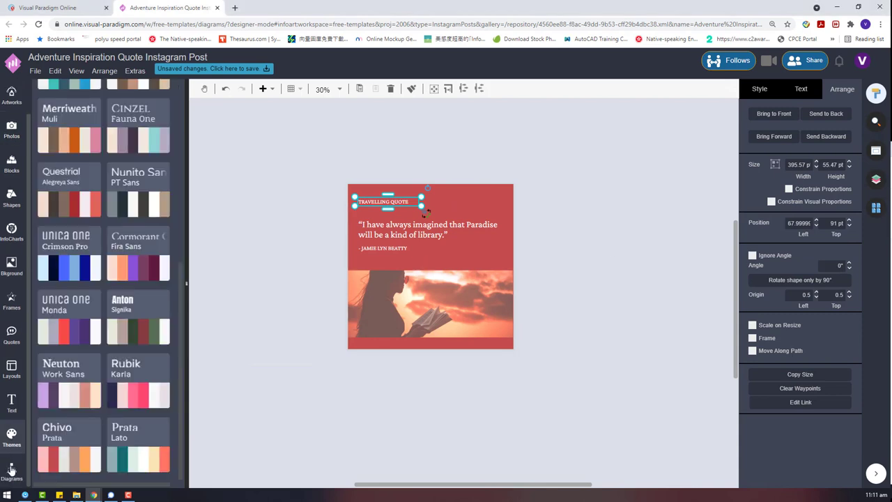
left_click(71, 460)
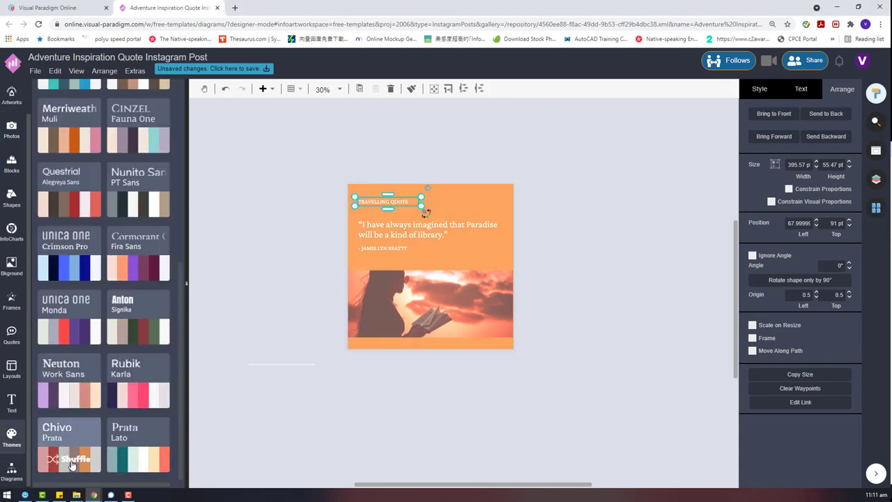
left_click(758, 89)
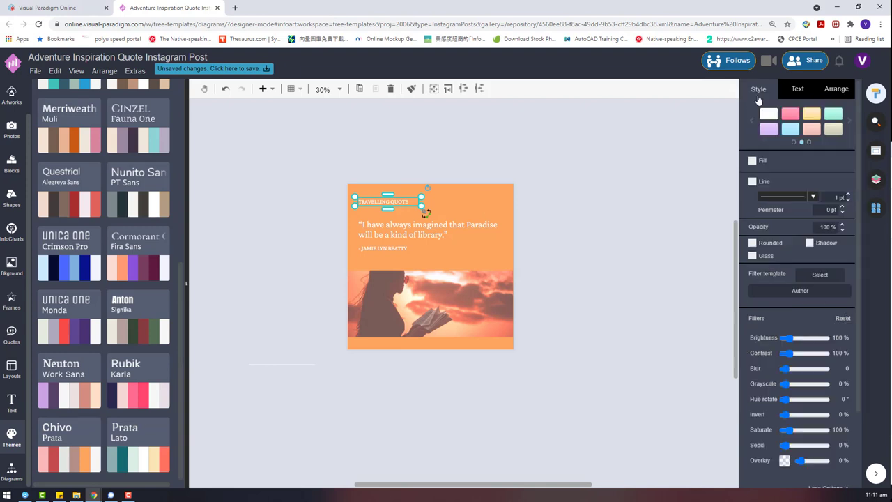
left_click(800, 89)
left_click(847, 252)
left_click(789, 345)
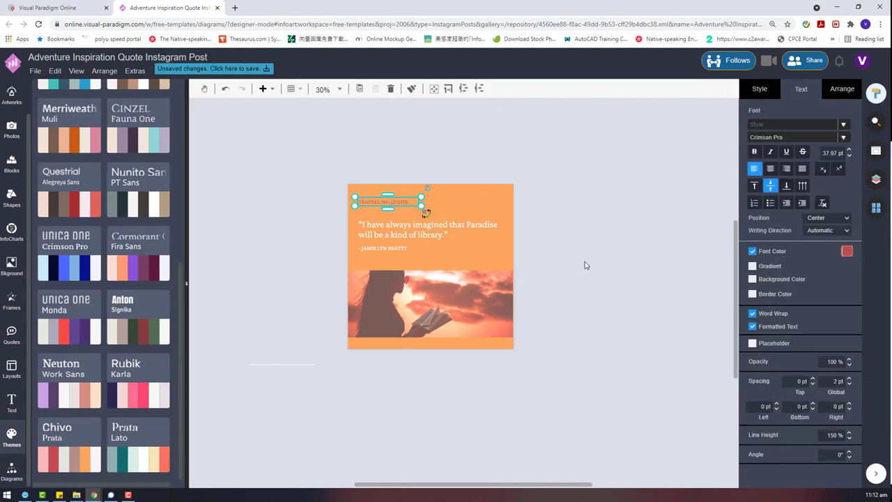
left_click(847, 253)
left_click(823, 351)
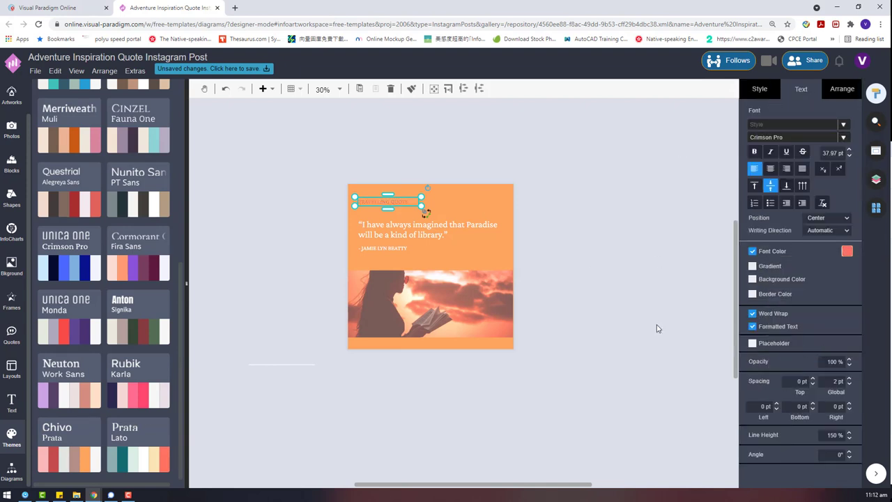
left_click(73, 465)
left_click(73, 466)
left_click(74, 466)
Set the "TRAVELLING QUOTE" heading's font color to cream.
left_click(846, 253)
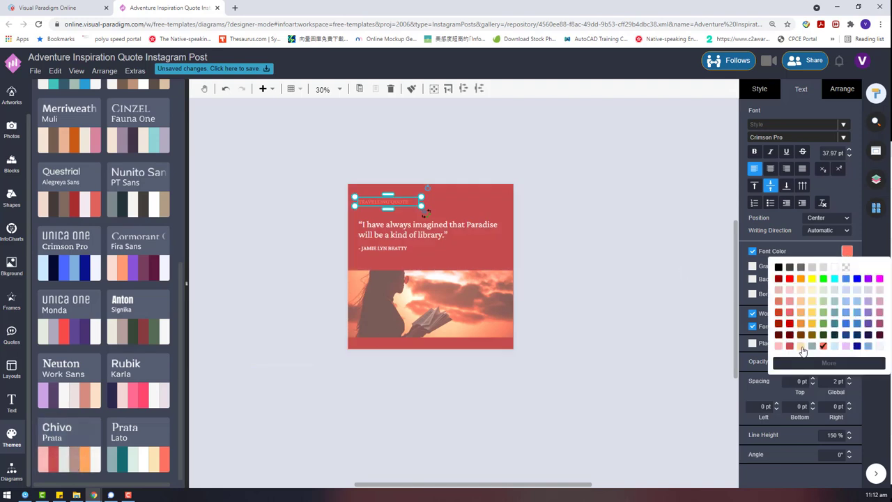
left_click(801, 347)
scroll(471, 215, "up", 2)
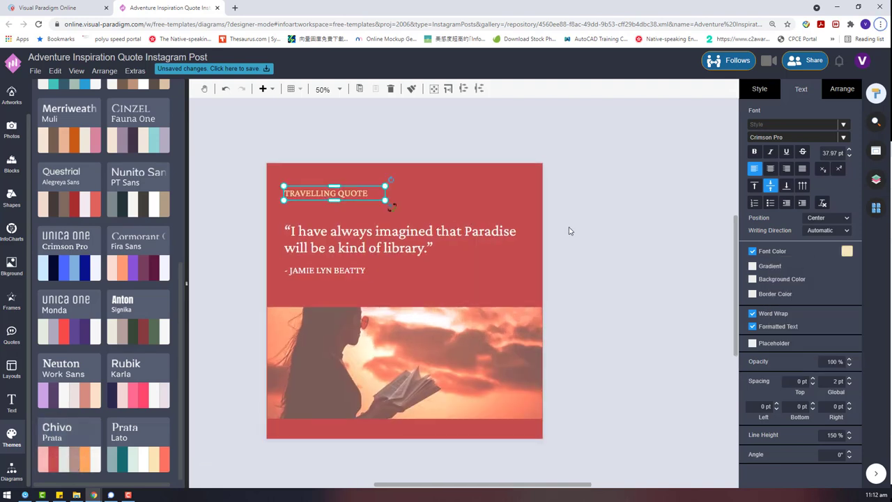
Replace the heading text with "Zen Book Store Presents".
double_click(353, 195)
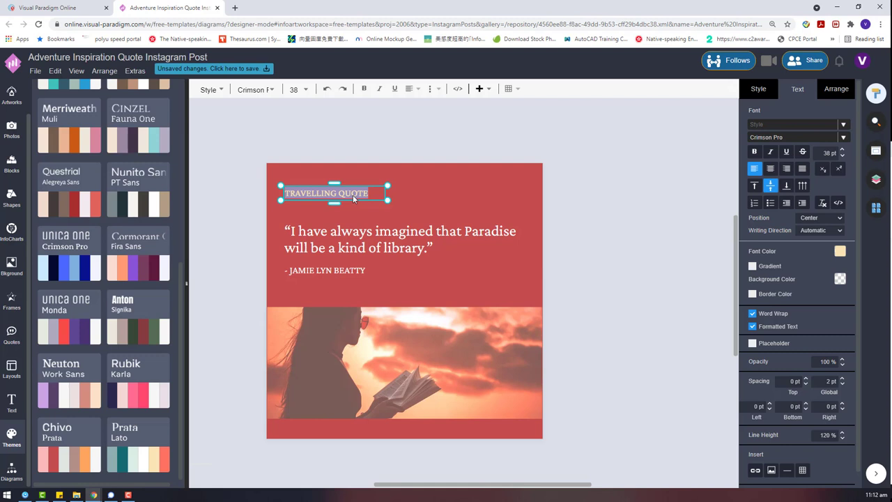
type("P")
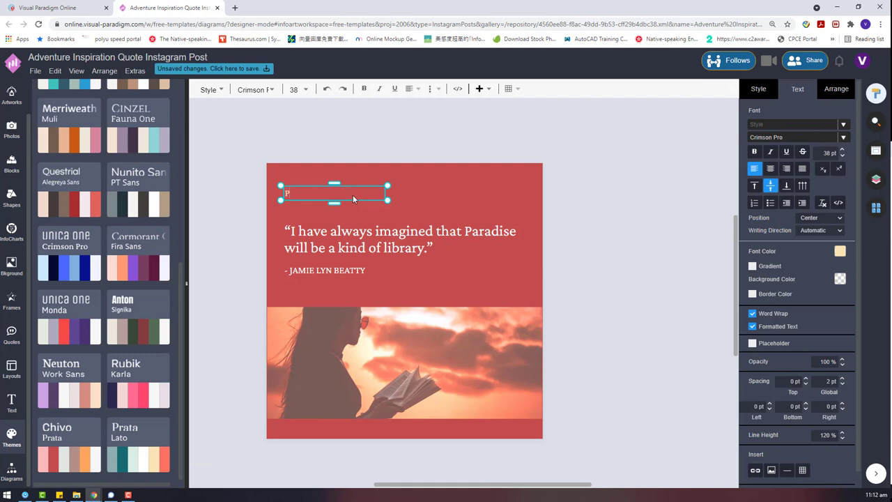
key("BackSpace")
type("Zen L")
key("BackSpace")
type("Book Store Presents")
left_click(454, 194)
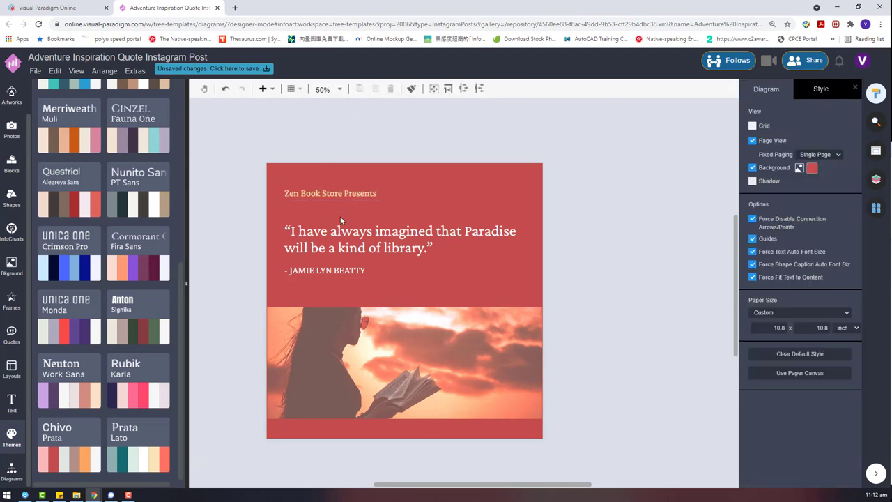
Move the quote slightly up and change the author line to "— Jorge Luis Borges" directly beneath it.
left_click_drag(339, 234, 338, 228)
left_click(596, 274)
left_click_drag(306, 271, 306, 263)
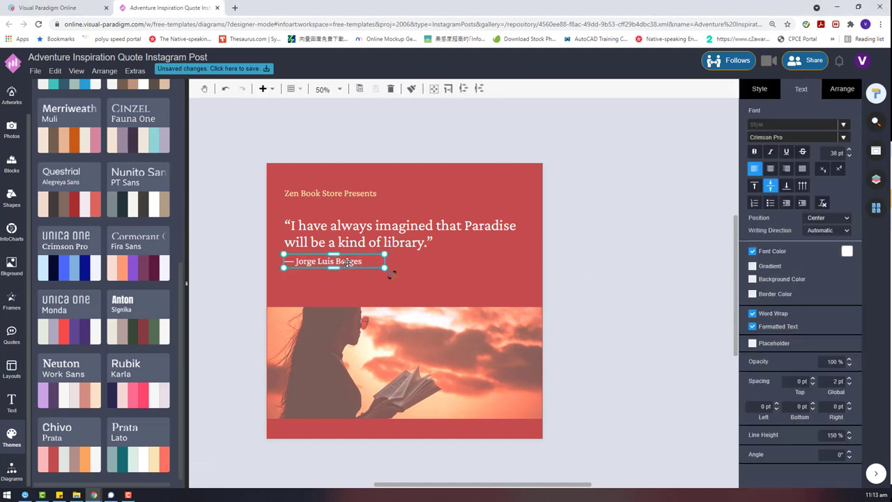
left_click_drag(347, 262, 345, 257)
Left-align the quote and author line, then include the heading in the same left alignment.
left_click(355, 240, "shift")
left_click(826, 91)
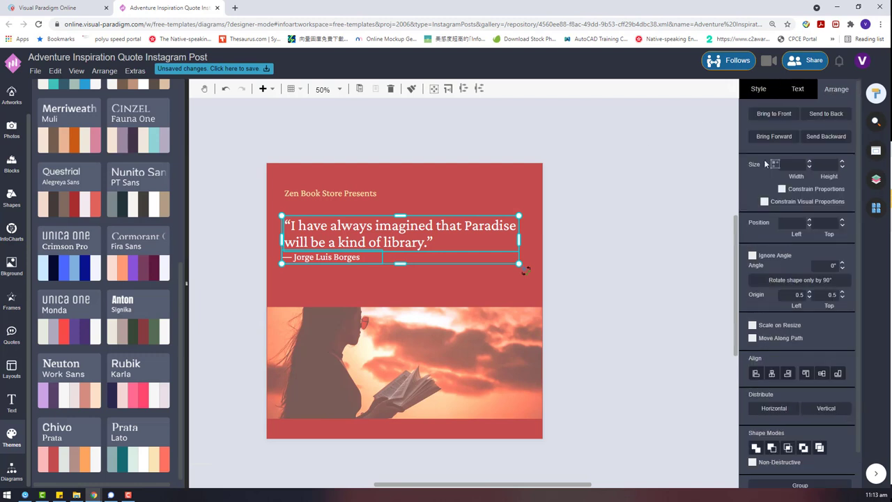
left_click(802, 91)
left_click(836, 90)
left_click(755, 375)
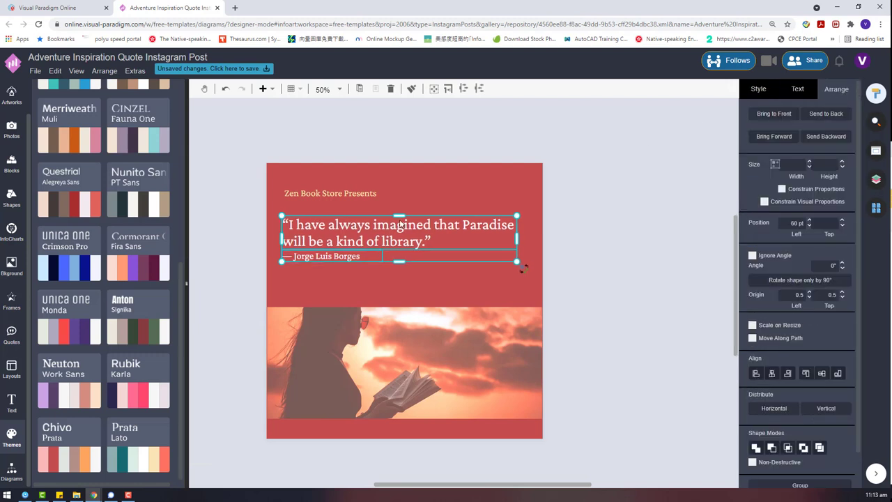
left_click(344, 196, "shift")
left_click(756, 374)
Lower the three text elements together and enlarge them slightly, keeping them horizontally centered on the page.
left_click_drag(354, 233, 359, 249)
left_click_drag(525, 204, 537, 201)
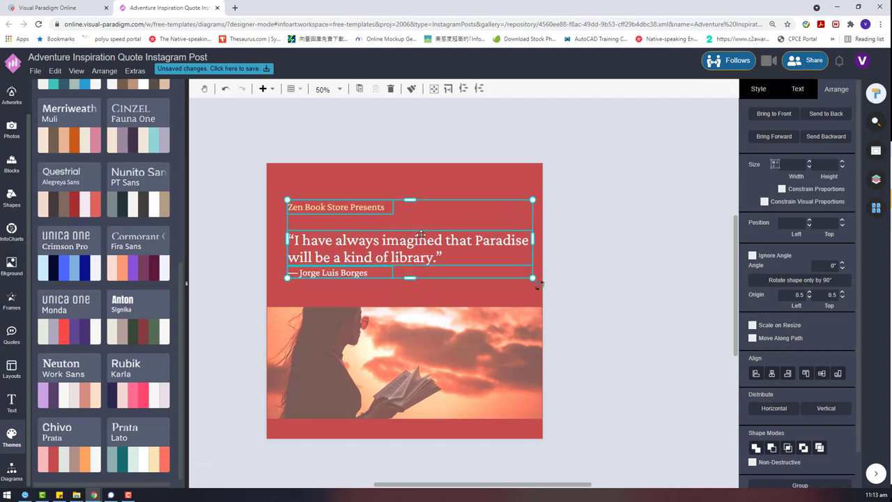
left_click_drag(385, 243, 381, 246)
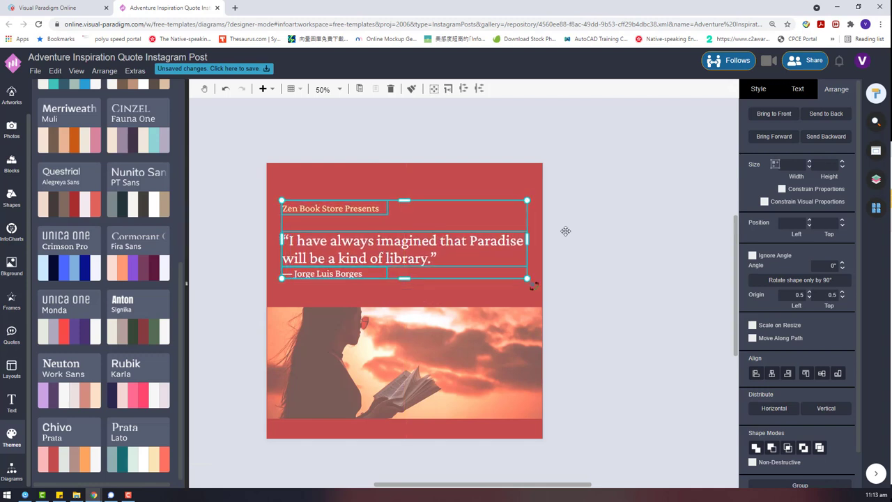
left_click(612, 231)
Move the author line slightly down for more space below the quote.
left_click(354, 273)
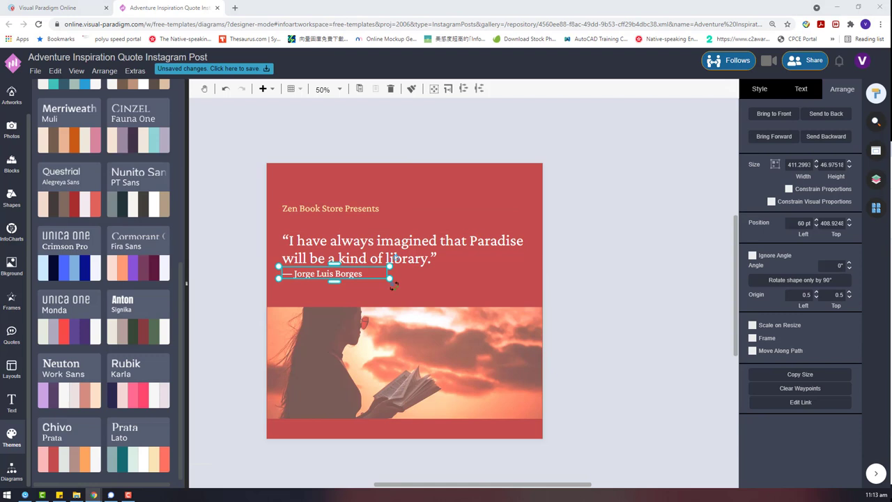
left_click(599, 256)
left_click_drag(331, 276, 331, 280)
Set the font size of the "Zen Book Store Presents" heading and the author line to 40 pt.
left_click(345, 204)
left_click(335, 278, "shift")
left_click(839, 153)
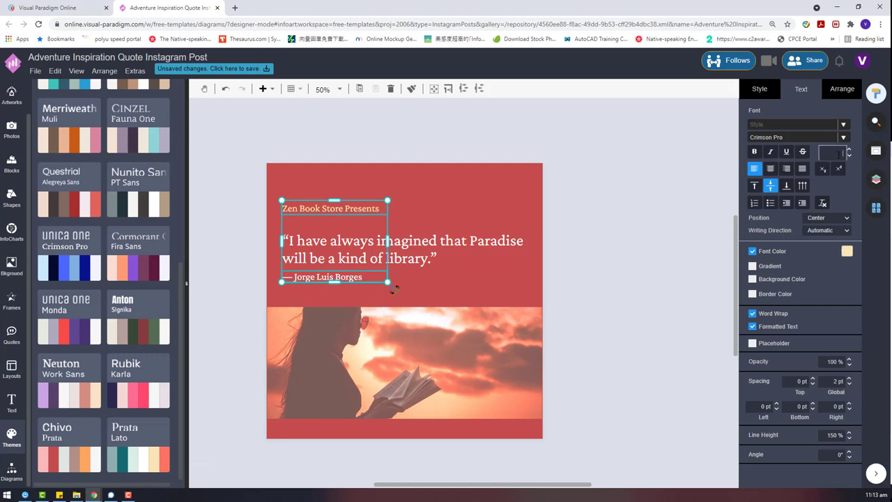
type("40")
key("Return")
left_click(686, 311)
left_click(359, 278)
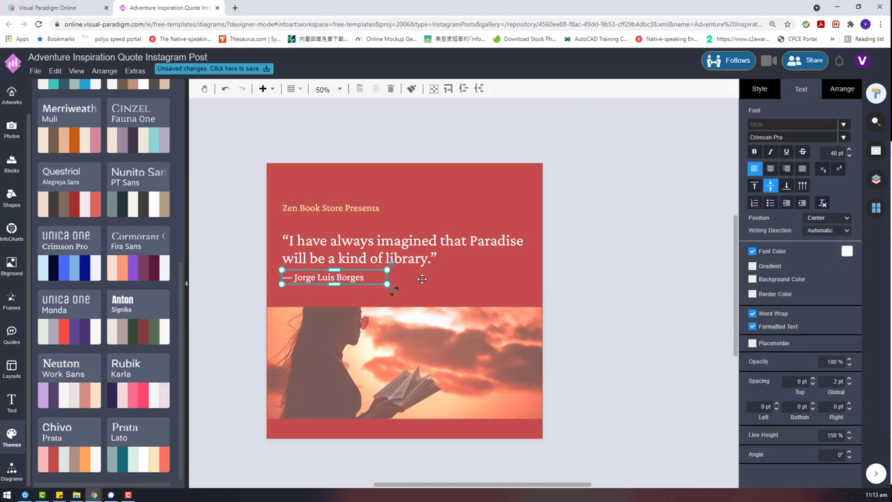
left_click(848, 252)
left_click(625, 297)
left_click_drag(627, 298, 229, 195)
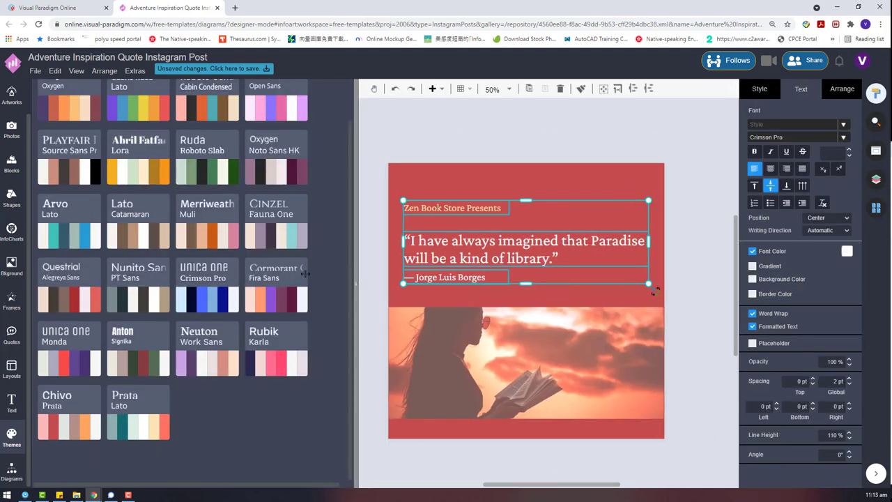
left_click_drag(356, 263, 221, 263)
Try a gray-green font color on the word "imagined" in the quote.
double_click(367, 245)
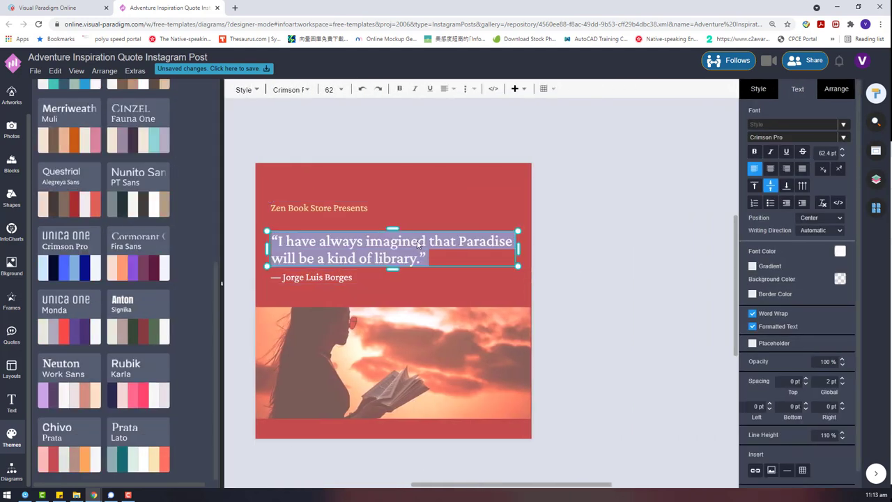
double_click(368, 245)
left_click(842, 252)
left_click(813, 351)
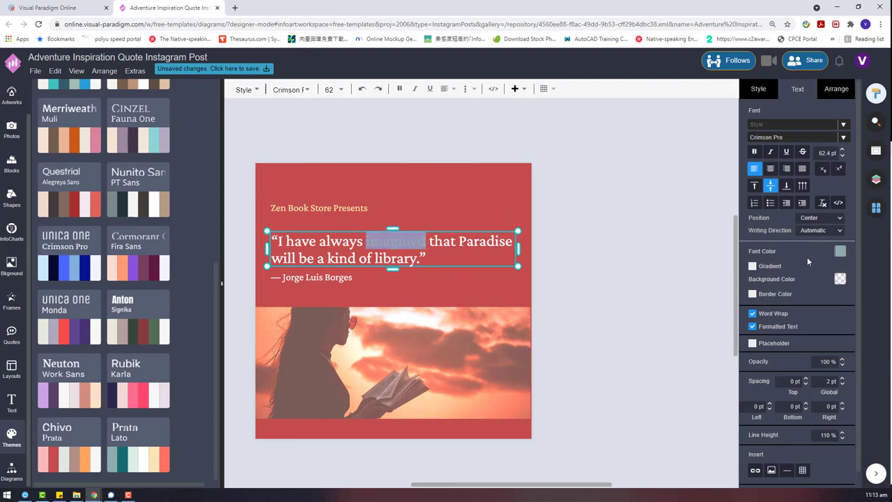
left_click(842, 252)
left_click(649, 264)
Give the word "imagined" in the quote a custom off-white font color.
double_click(340, 249)
left_click_drag(425, 241, 368, 245)
left_click(840, 251)
left_click(826, 362)
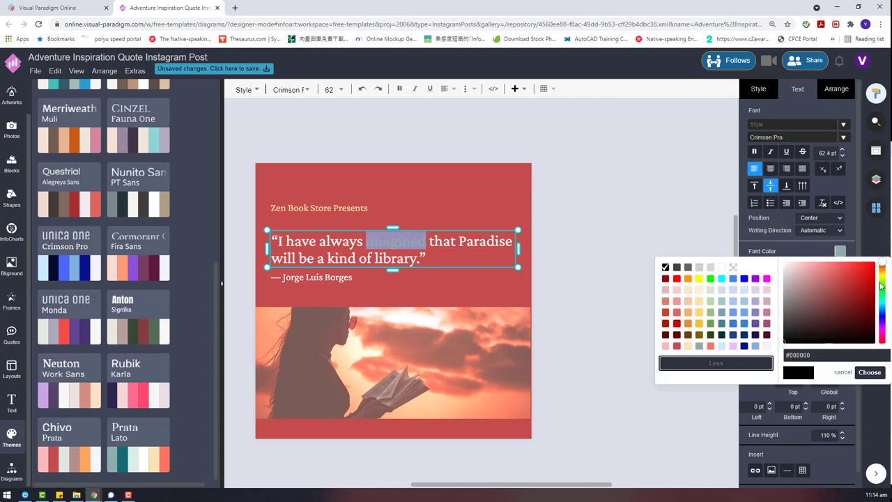
left_click(792, 268)
left_click(870, 372)
left_click(644, 256)
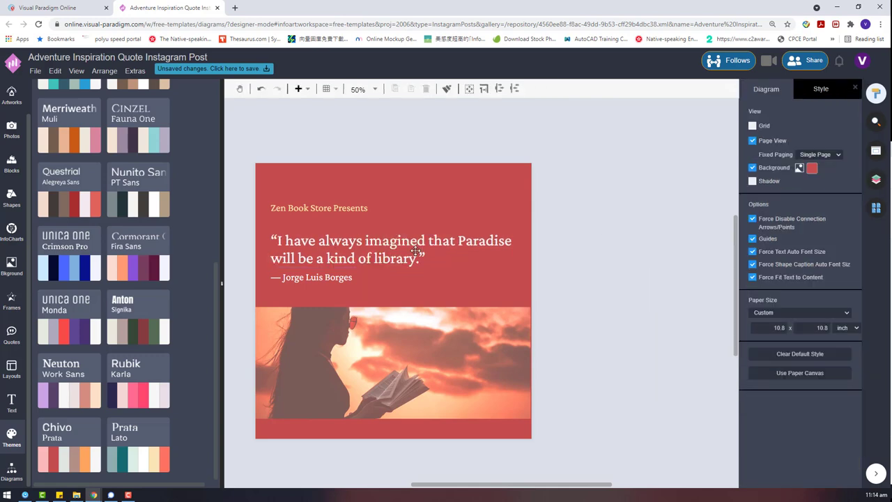
Set the font color of the word "Paradise" in the quote to the off-white palette color.
left_click(460, 244)
left_click_drag(458, 242, 510, 244)
left_click(837, 255)
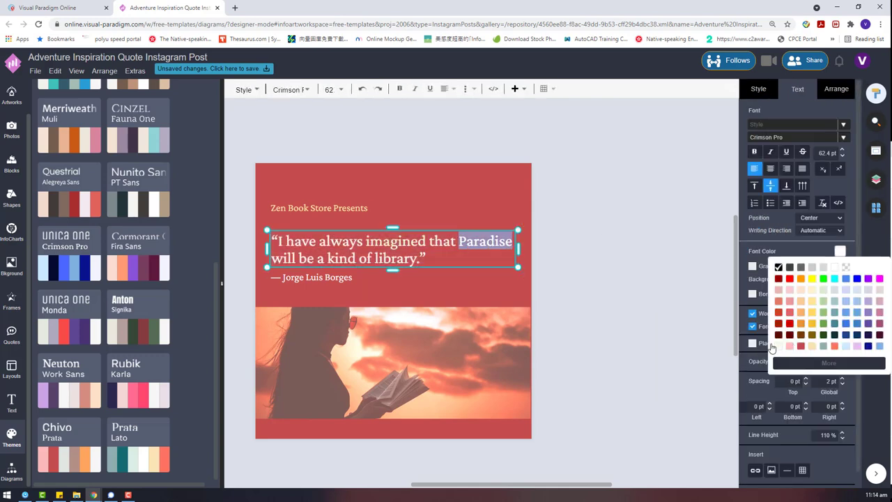
left_click(773, 346)
Open the font color choices for the word "library" in the quote.
left_click_drag(375, 259, 421, 262)
left_click(415, 261)
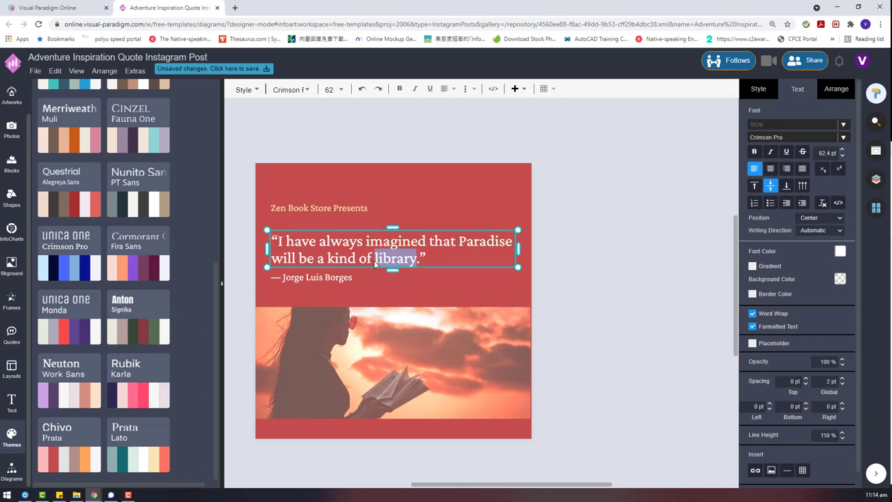
left_click(840, 251)
left_click(586, 229)
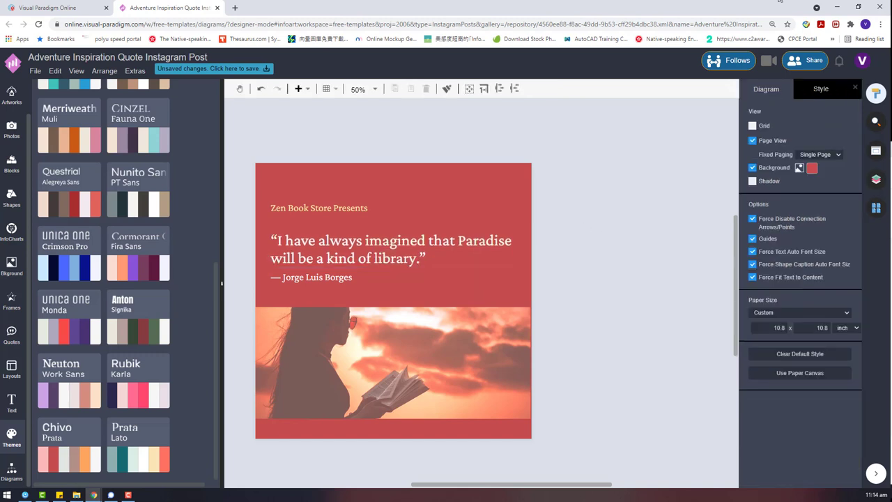
Set the font color of the author line below the quote to the off-white palette color.
left_click(307, 277)
left_click(839, 250)
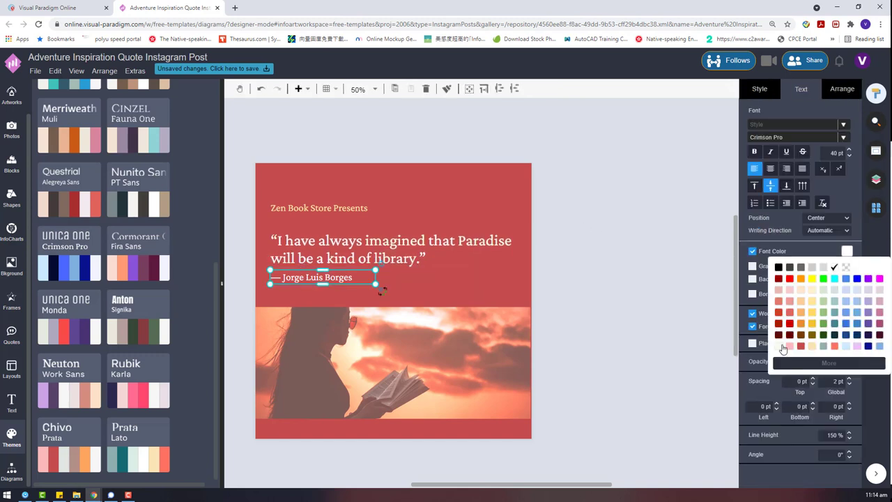
left_click(640, 259)
left_click_drag(563, 311, 242, 150)
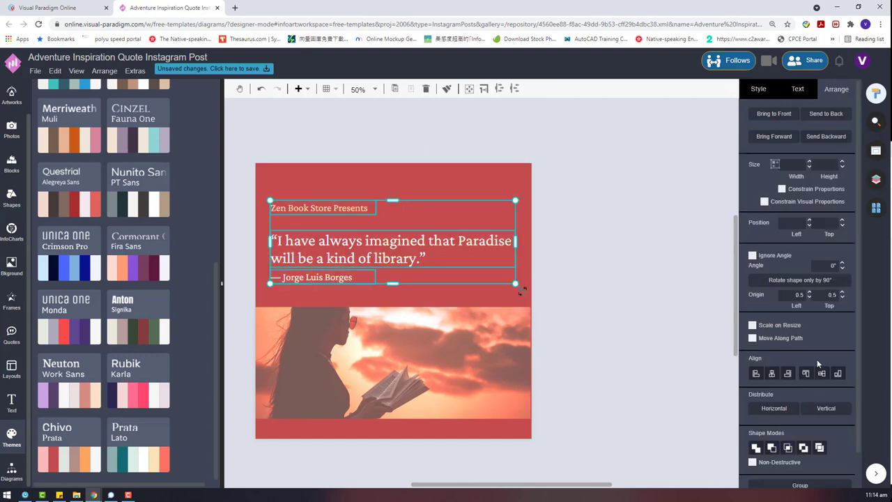
left_click(647, 266)
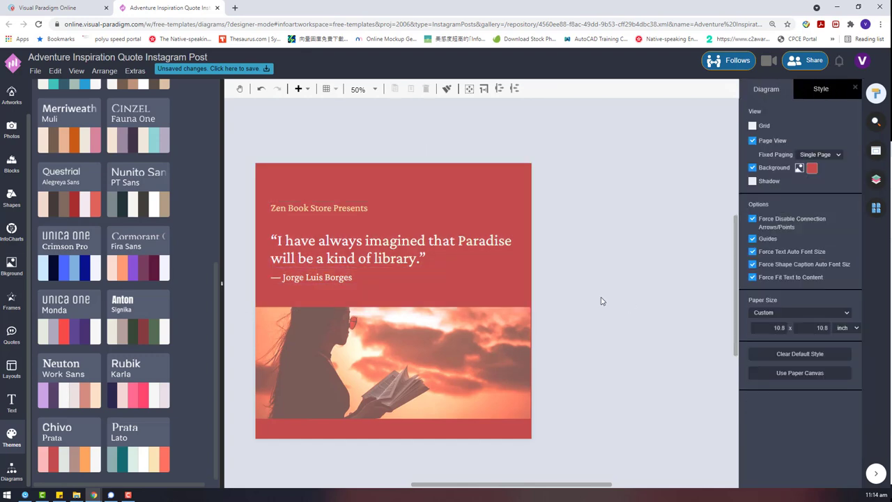
Enlarge the quote text box upward to 959 by about 186 pt and move the "Zen Book Store Presents" line higher on the page.
left_click(412, 236)
left_click_drag(395, 230, 395, 220)
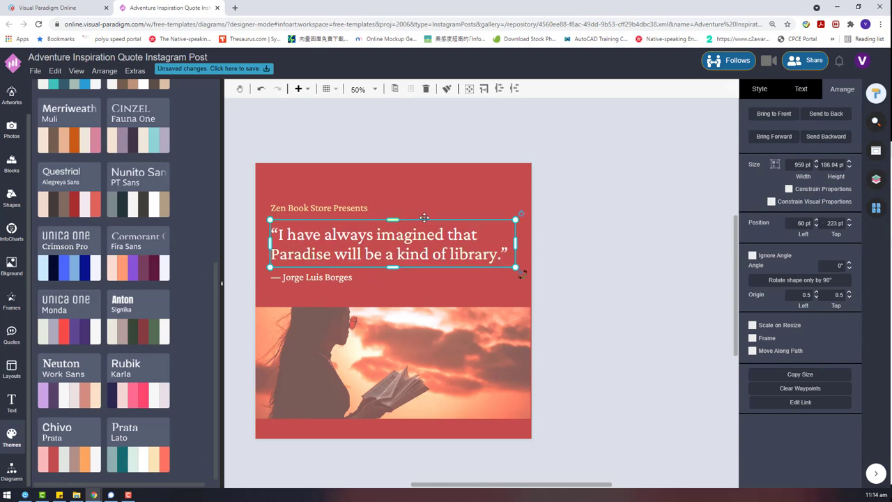
left_click(645, 235)
left_click_drag(314, 209, 315, 186)
left_click_drag(566, 315, 258, 197)
Align the book photo flush with the page's left edge at position 0 and nudge it slightly upward.
left_click(481, 363)
scroll(544, 341, "up", 8, "ctrl")
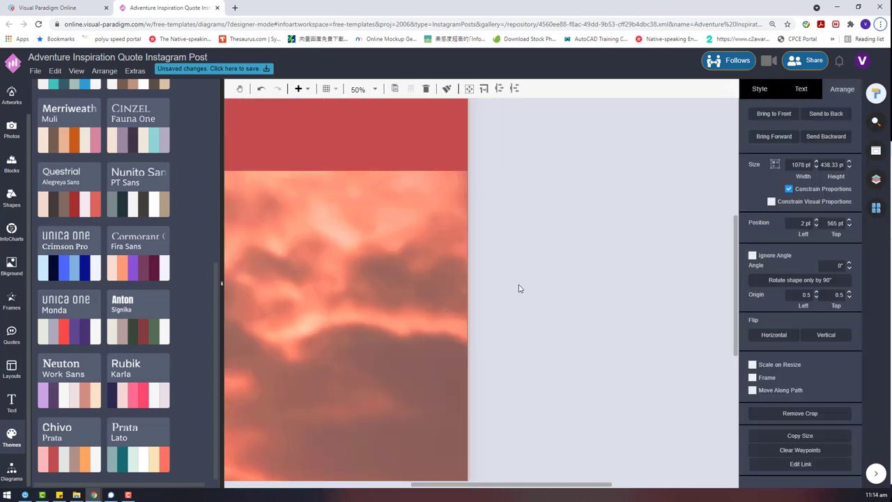
left_click_drag(613, 484, 397, 484)
scroll(457, 410, "up", 8)
scroll(457, 410, "down", 6)
left_click_drag(402, 394, 396, 393)
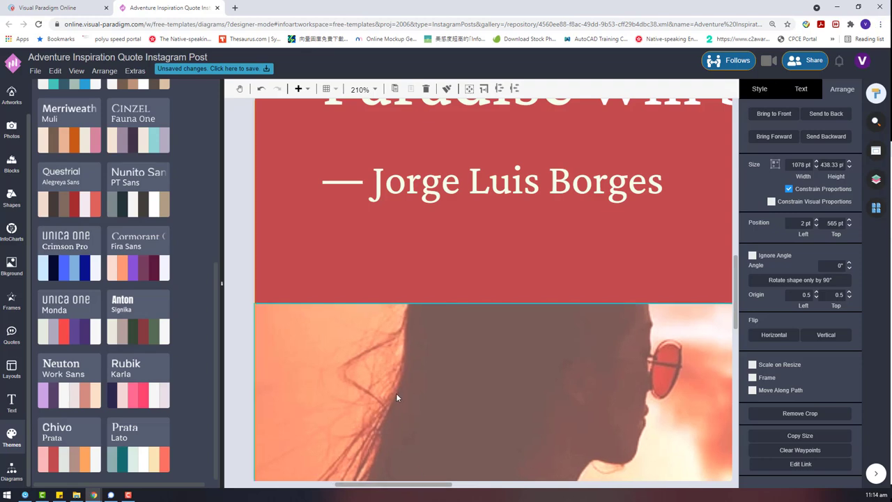
scroll(576, 355, "right", 5)
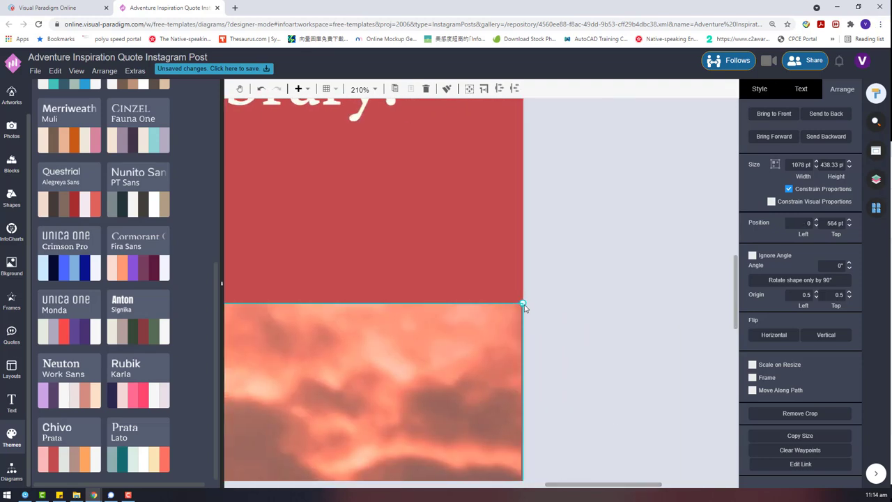
left_click(595, 346)
scroll(591, 361, "down", 5)
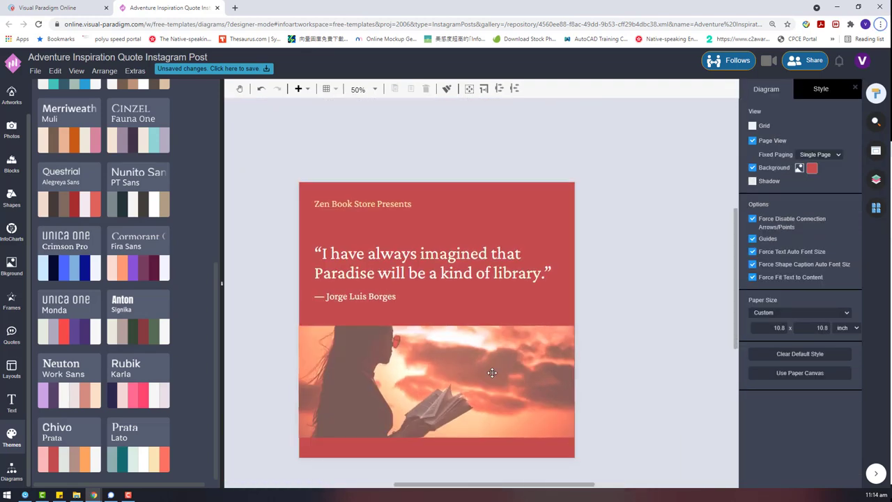
left_click_drag(455, 364, 454, 360)
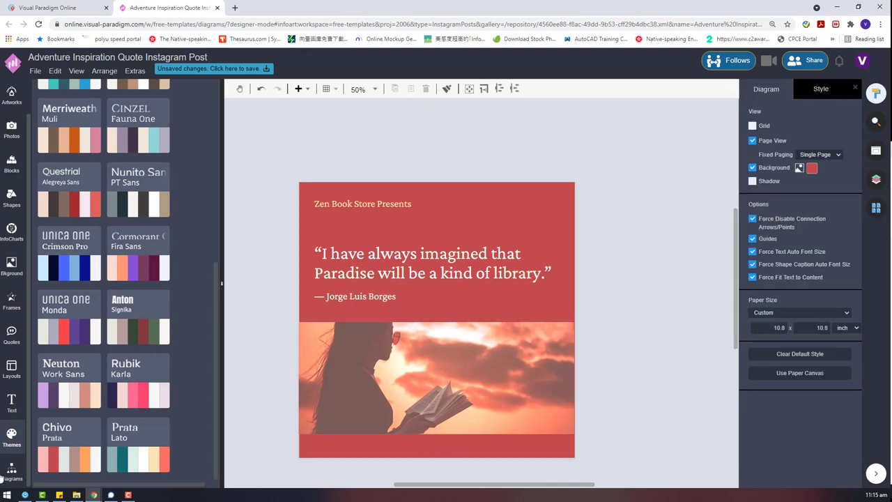
Add a rectangle from the General shapes and place it just below the photo at the page's left edge.
left_click(6, 474)
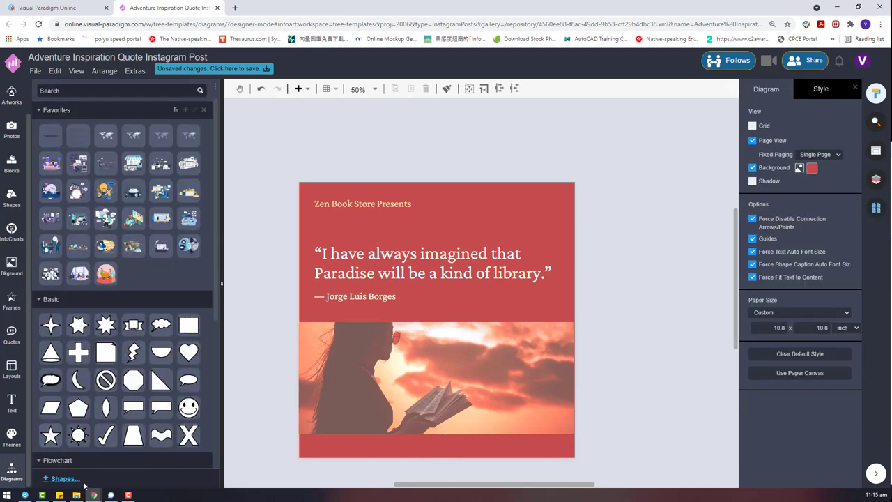
scroll(63, 306, "down", 5)
left_click(54, 434)
scroll(59, 256, "down", 3)
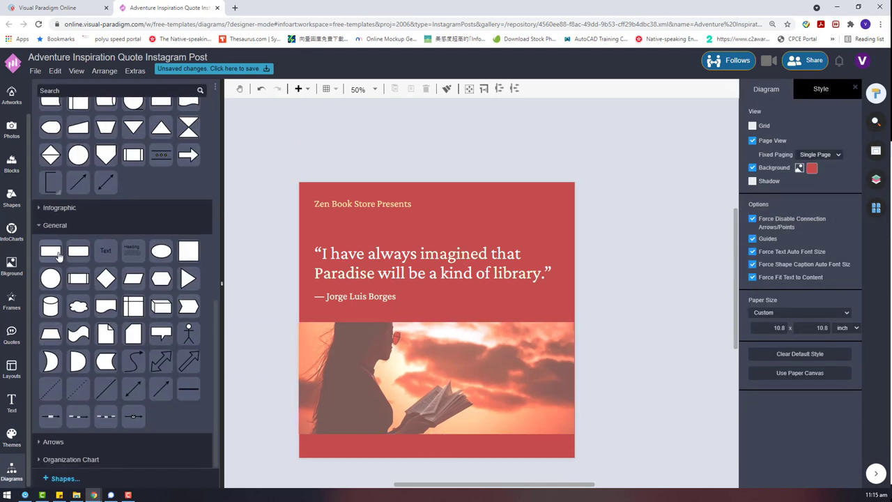
left_click_drag(577, 298, 577, 299)
scroll(591, 276, "down", 2)
left_click_drag(597, 164, 320, 305)
left_click_drag(332, 313, 442, 367)
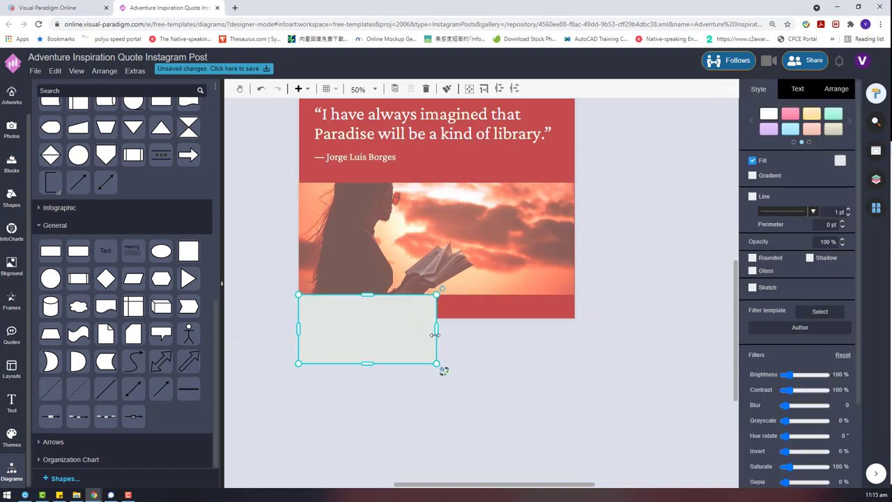
Resize the rectangle into a thin strip spanning the page width, about 1081 by 50.
left_click_drag(442, 329, 574, 327)
mouse_move(437, 362)
left_mouse_down()
mouse_move(438, 376)
mouse_move(440, 365)
left_mouse_up()
left_click_drag(437, 297, 437, 361)
left_click_drag(447, 364, 438, 321)
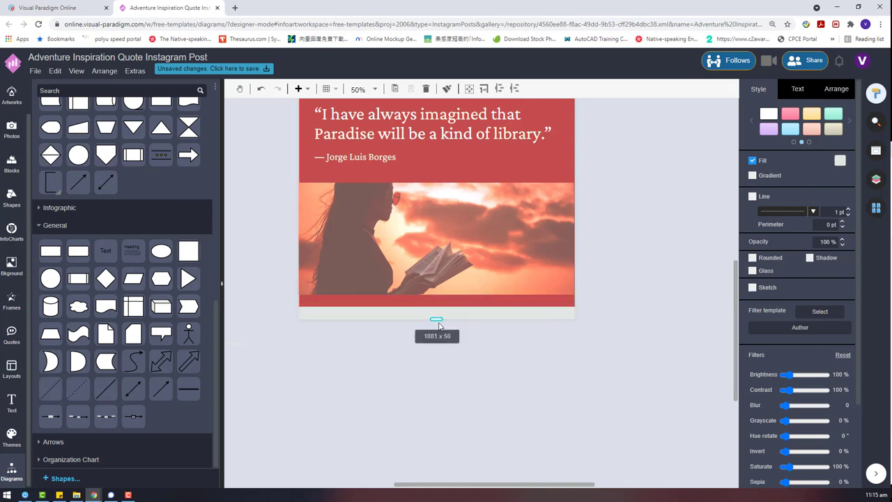
Move the strip up so it spans the page directly against the photo's lower edge.
left_click(618, 391)
scroll(619, 392, "up", 1)
scroll(617, 392, "up", 1)
left_click(473, 400)
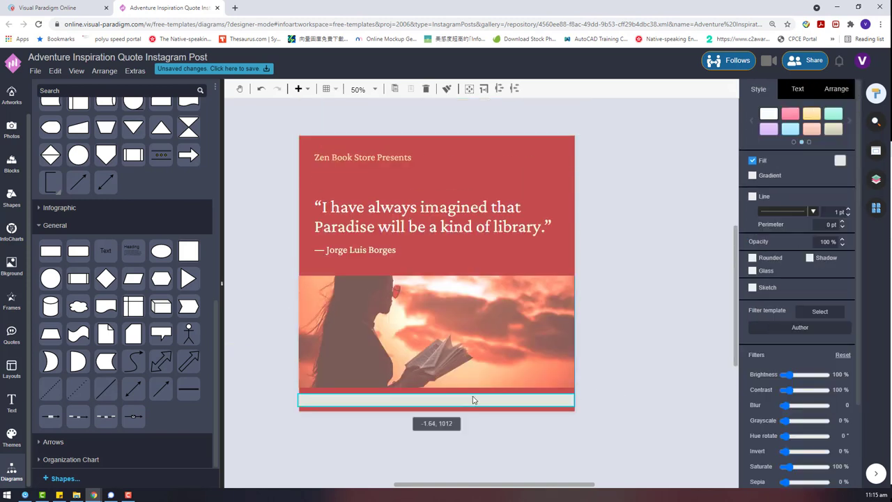
left_click_drag(473, 397, 460, 396)
left_click(606, 347)
left_click(620, 375)
left_click(605, 359)
left_click(549, 391)
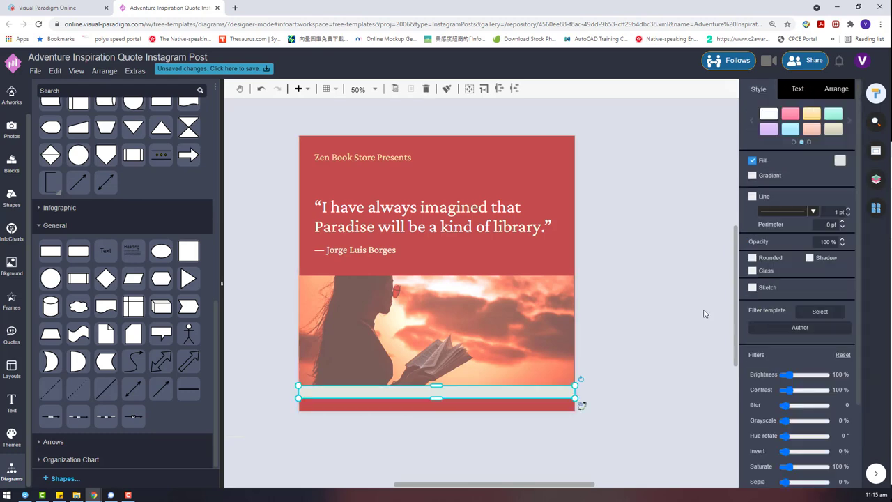
Set the strip's fill to the pale yellow palette color.
left_click(840, 161)
left_click(823, 255)
left_click(658, 326)
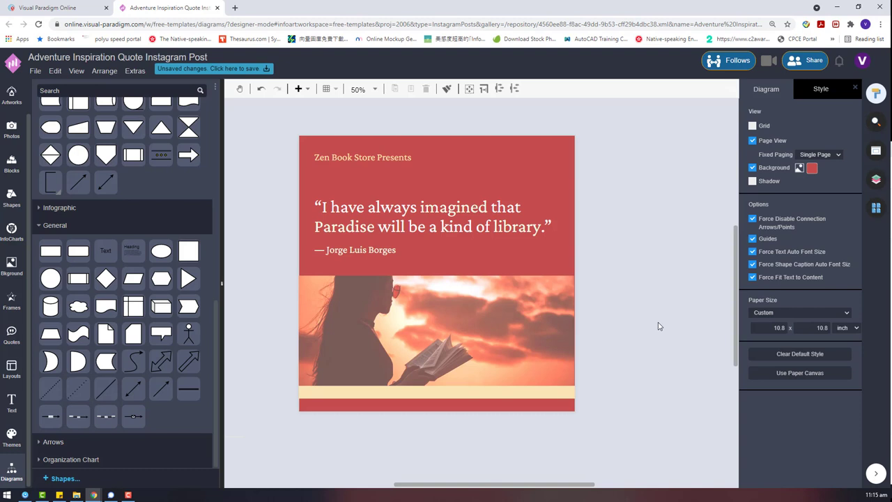
Rename the design as "Reading Inspiration Quote Instagram Post".
left_click(118, 57)
left_click_drag(436, 206, 458, 206)
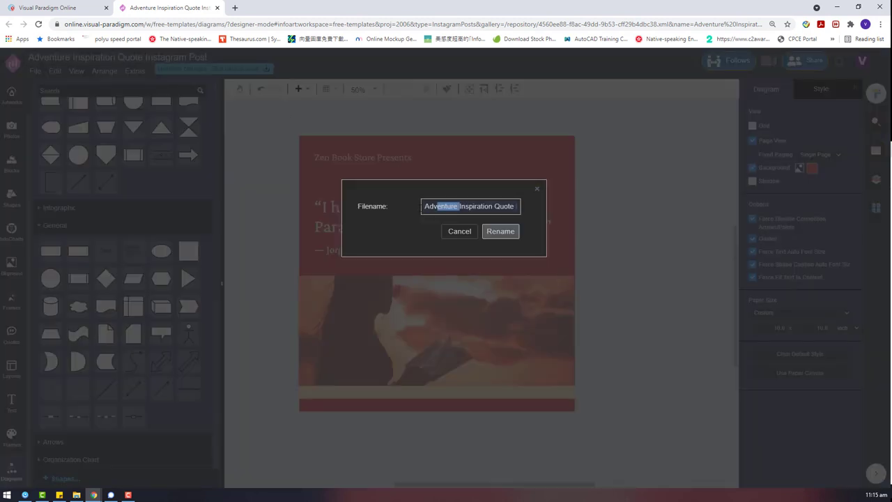
left_click(500, 231)
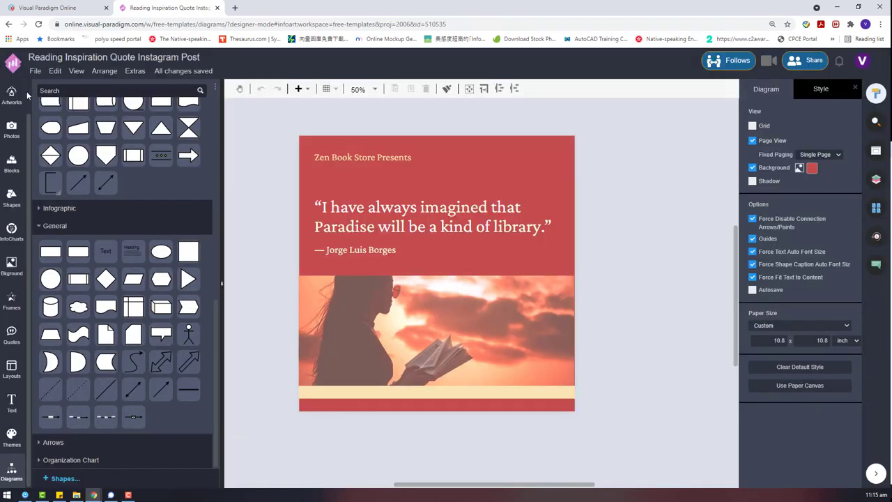
Export the design as a PNG image and download it under the filename "Reading Inspiration Quote Instagram Post".
left_click(34, 70)
mouse_move(153, 246)
left_click(230, 266)
left_click(466, 284)
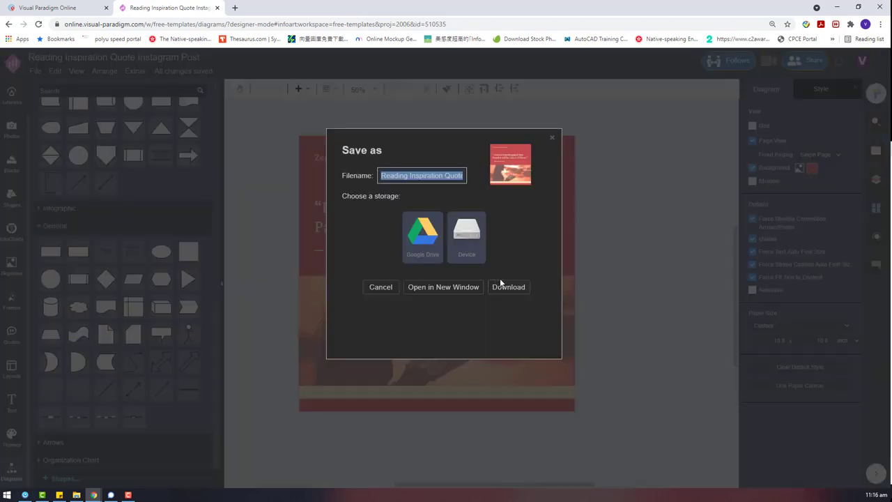
left_click(500, 283)
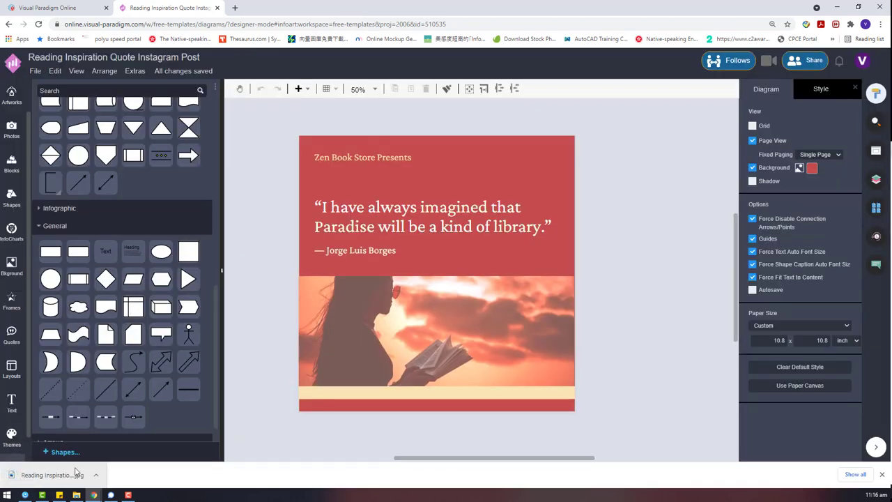